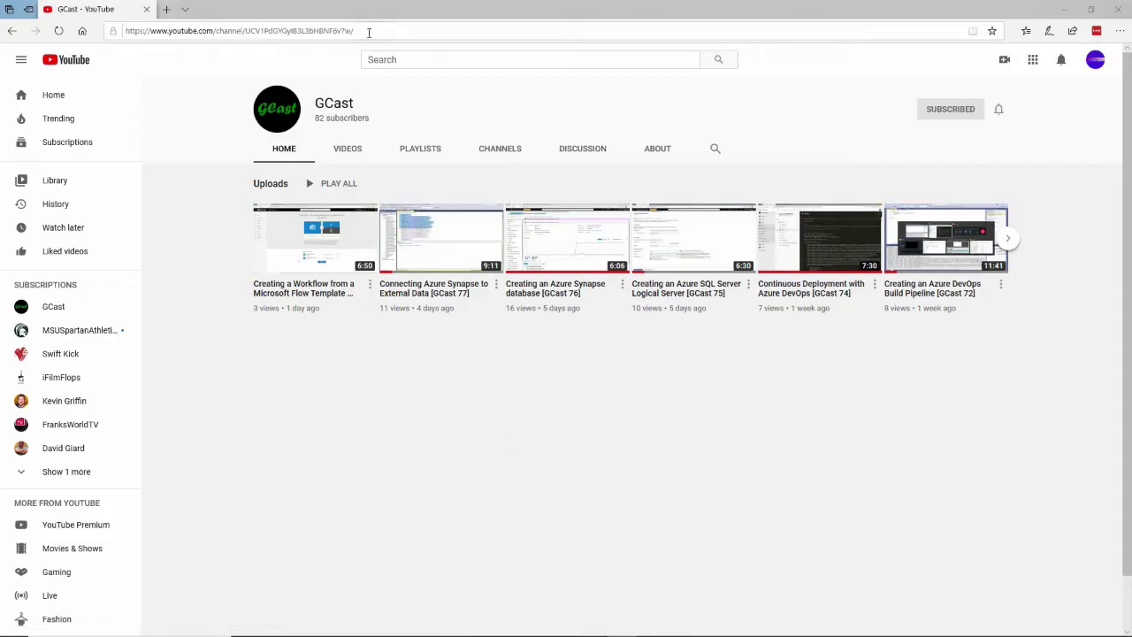
Go to flow.microsoft.com in Edge to load the Power Automate home page
click(369, 29)
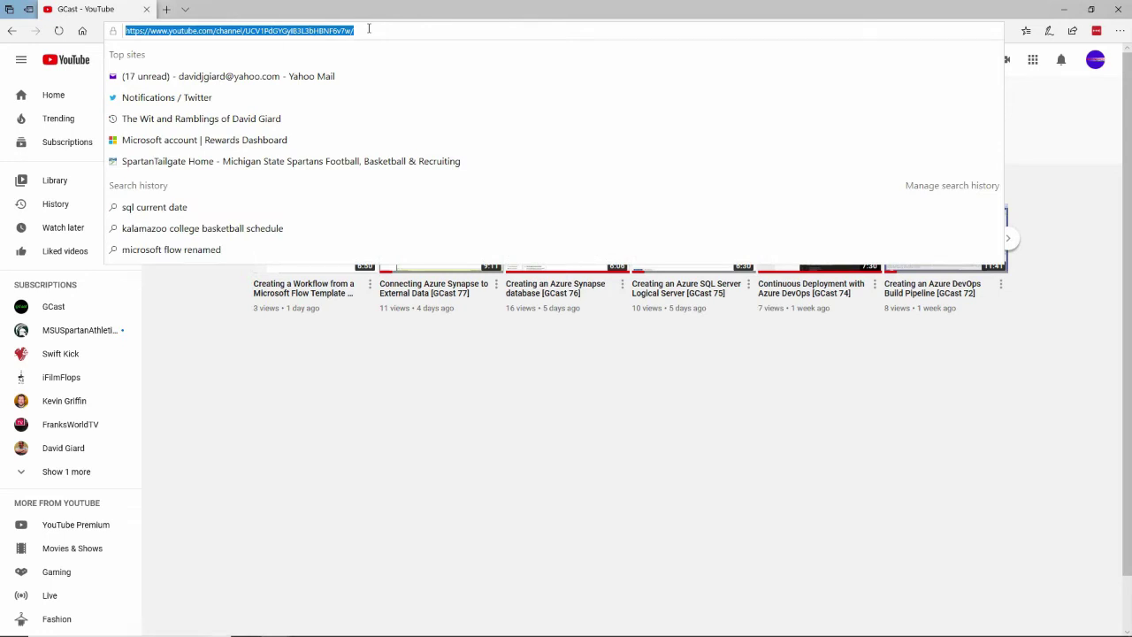
text(flow)
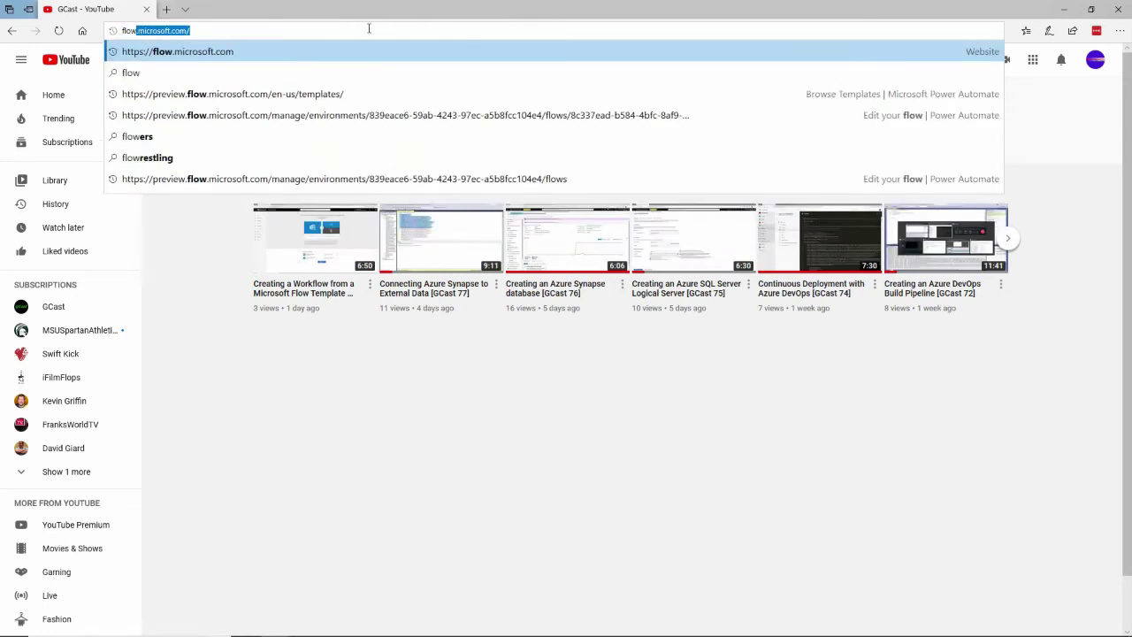
key(Return)
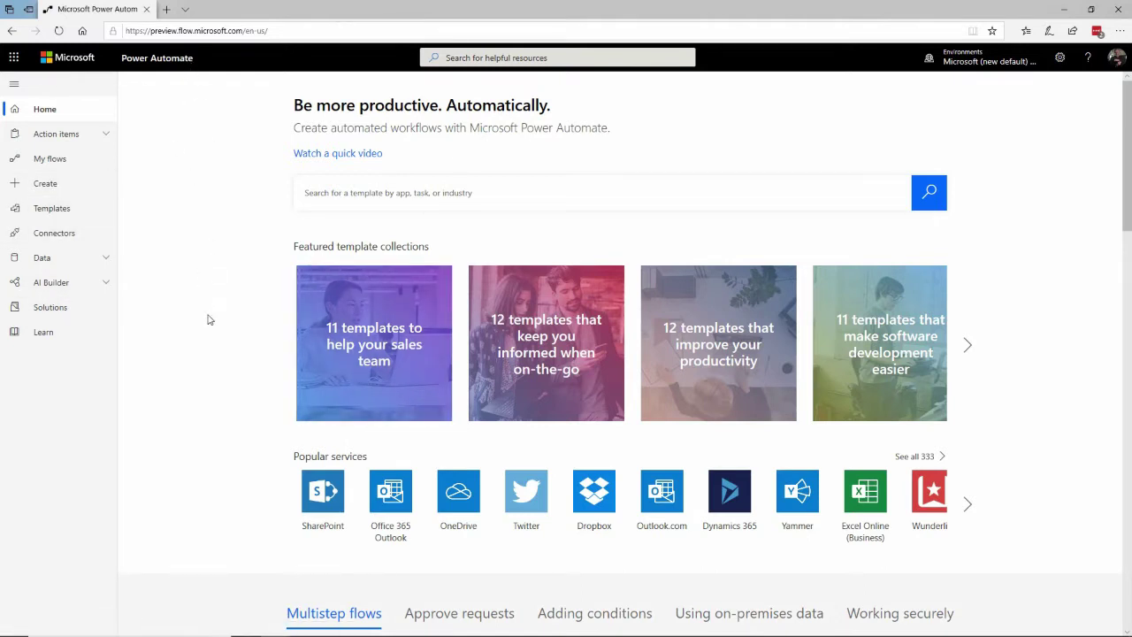
Open My flows and expand the New menu of flow types
click(51, 161)
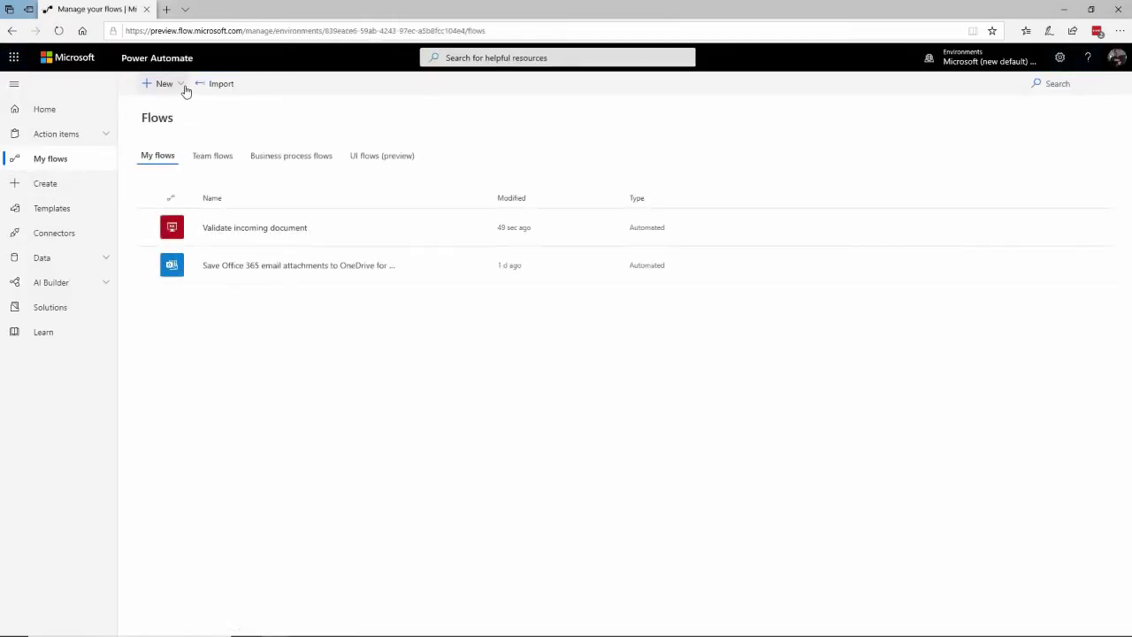
click(184, 88)
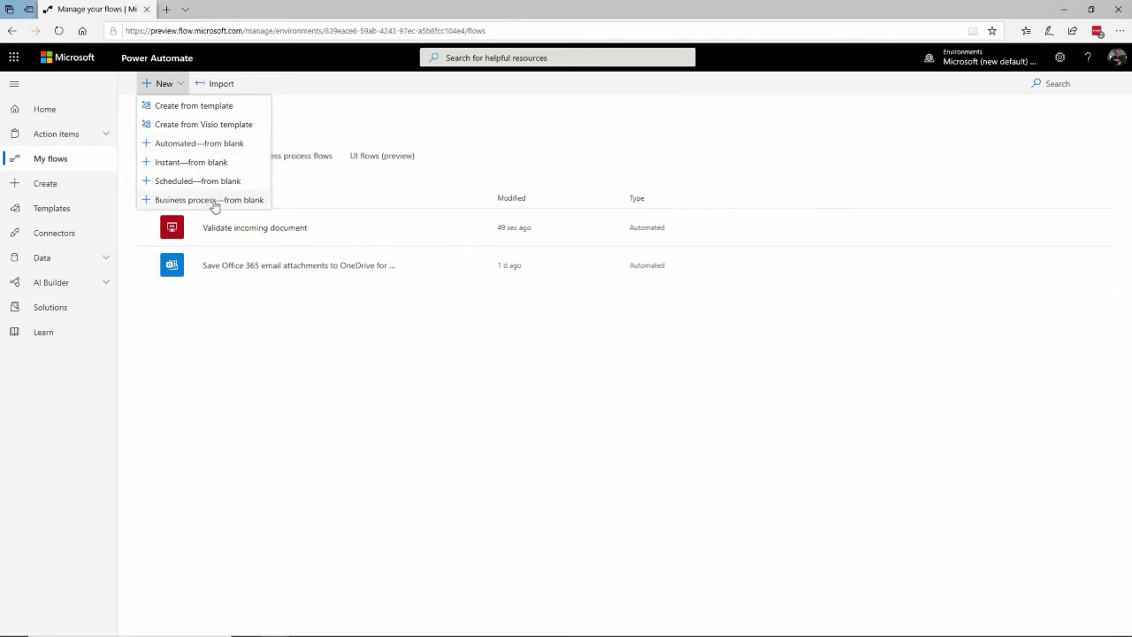
Create automated flow dgTestFlow with the SQL Server 'When an item is created (V2)' trigger
click(215, 145)
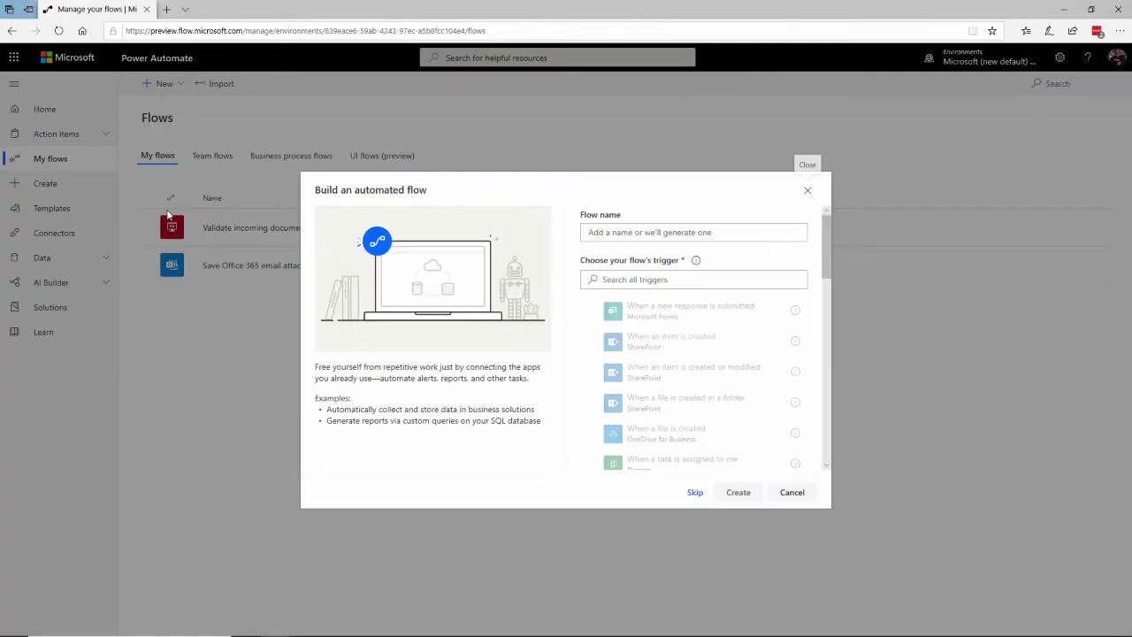
click(657, 232)
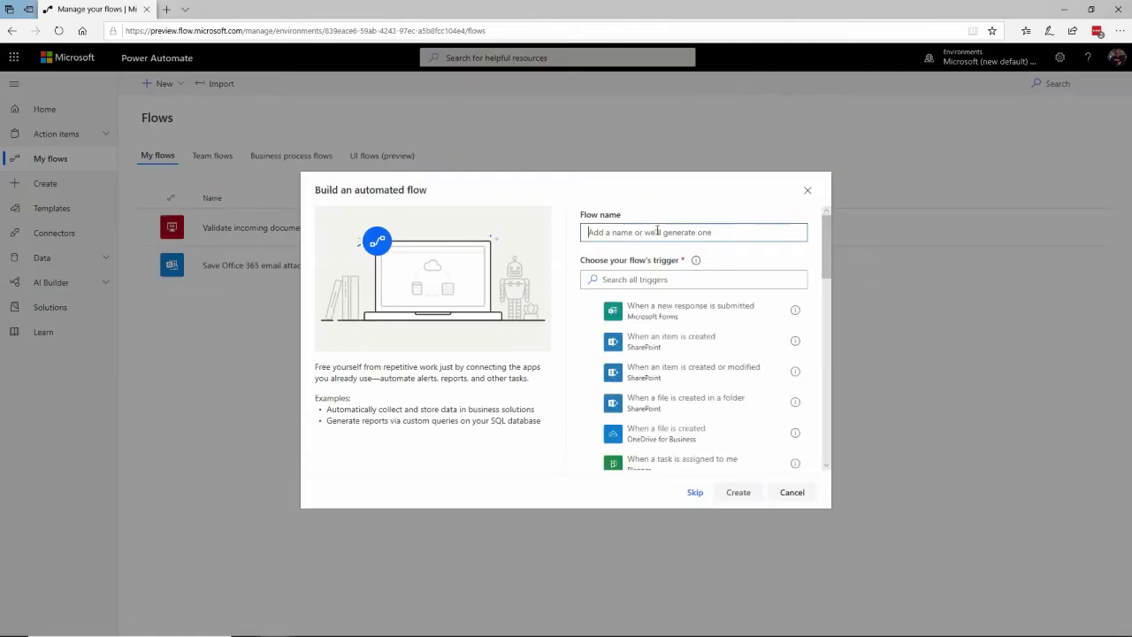
text(dgTestFlow)
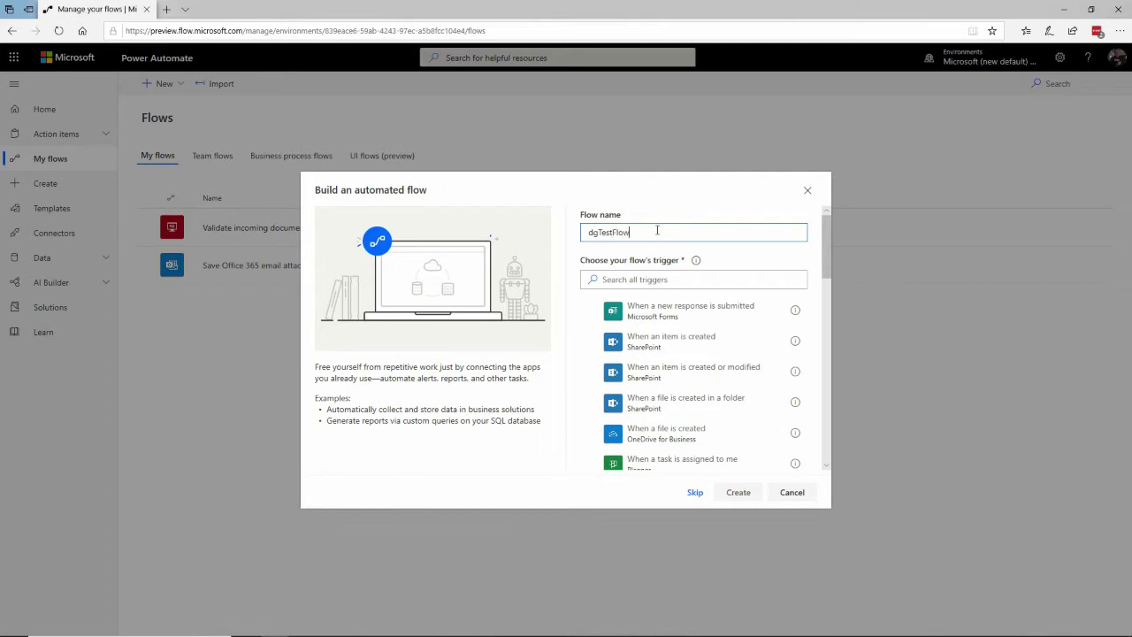
click(664, 281)
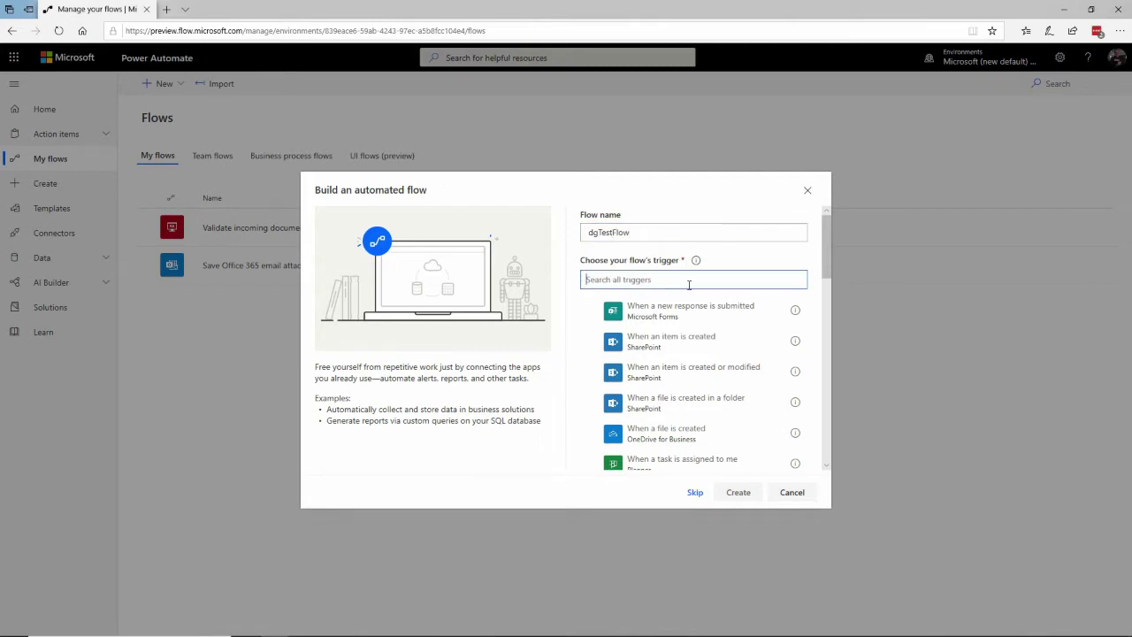
text(S)
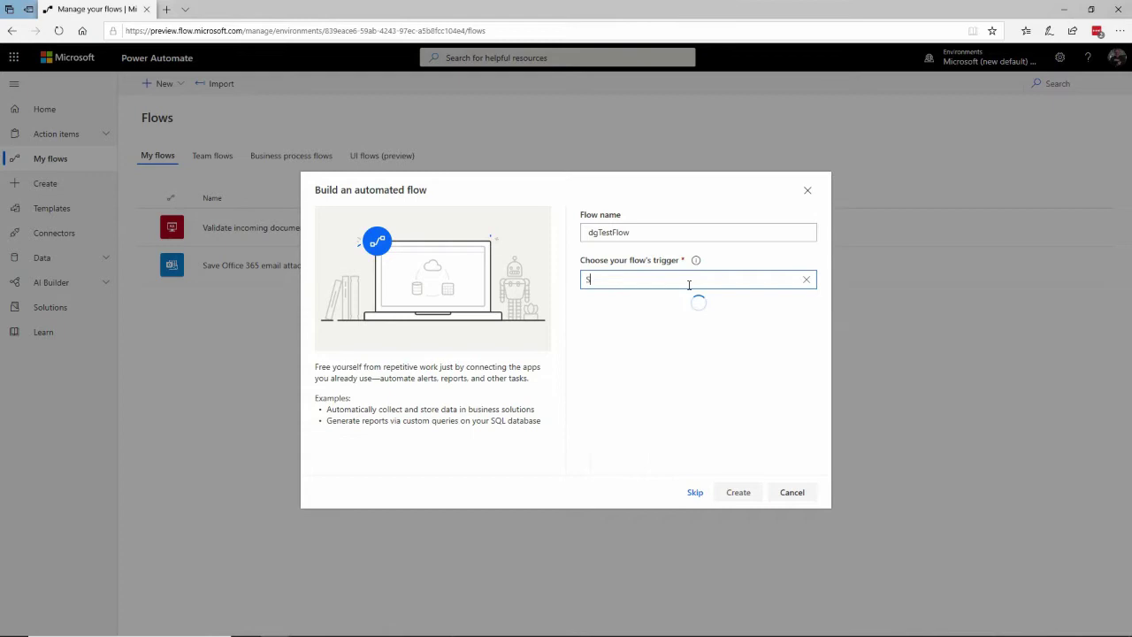
text(QL)
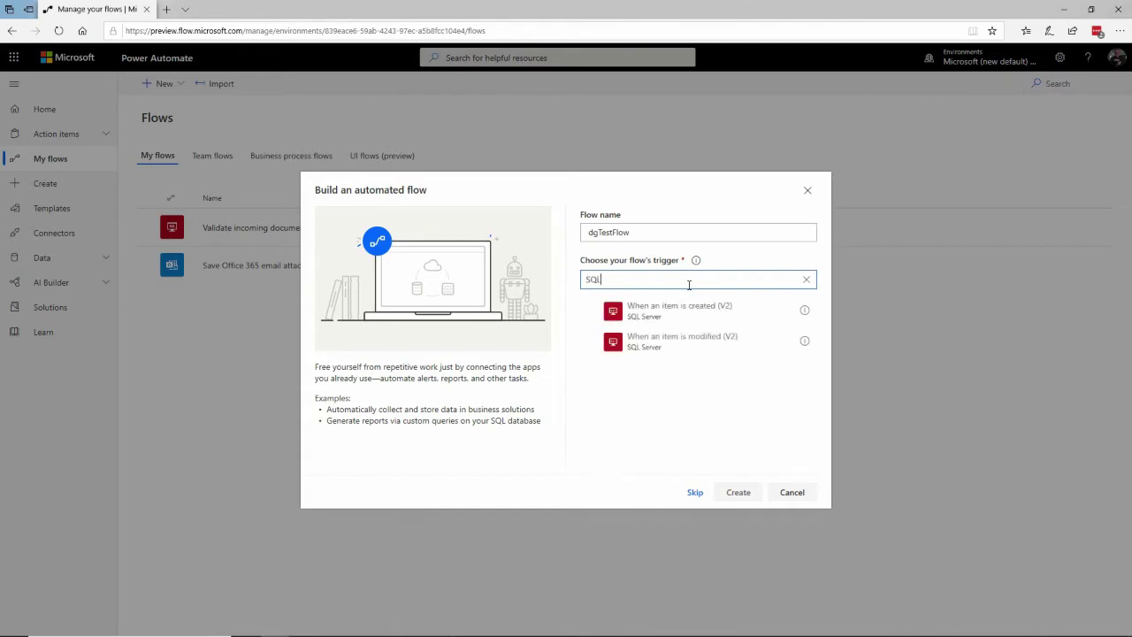
text( Server)
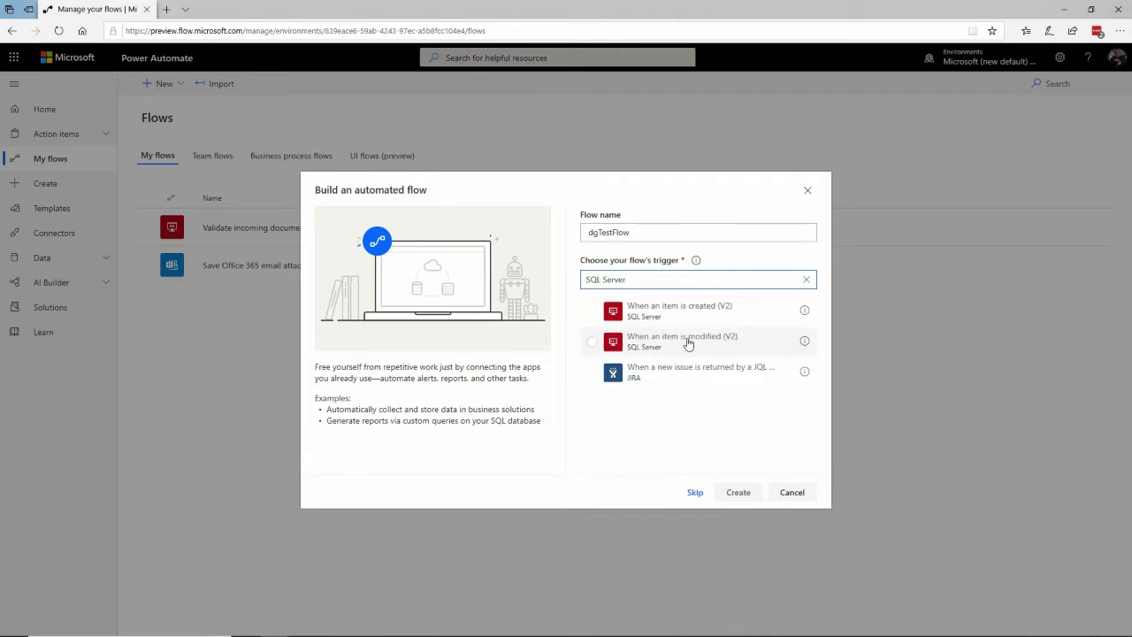
click(688, 343)
click(698, 312)
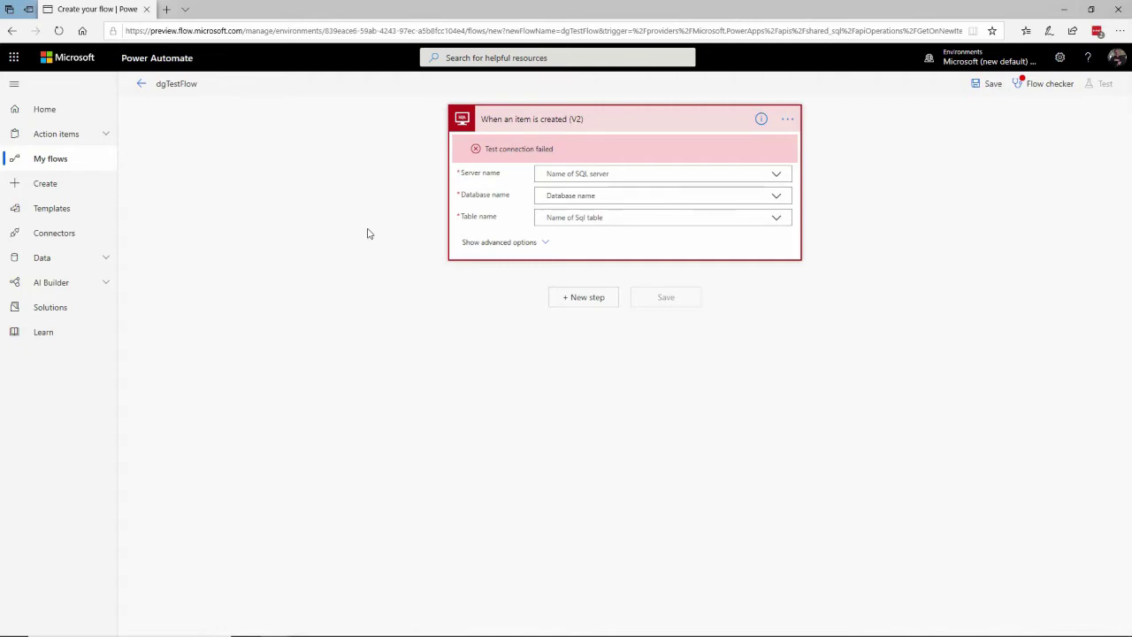
Switch to the Azure portal showing the dgCompany database overview
key(alt+Tab)
key(alt+Tab)
key(alt+Tab)
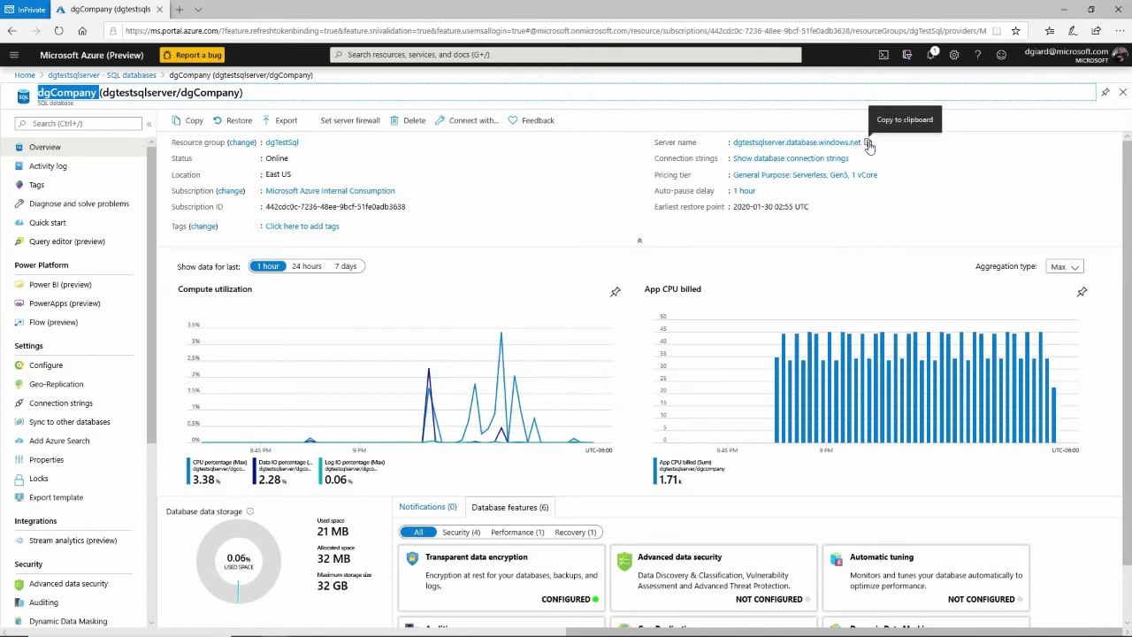
Copy the server name dgtestsqlserver.database.windows.net and go back to Power Automate
click(869, 144)
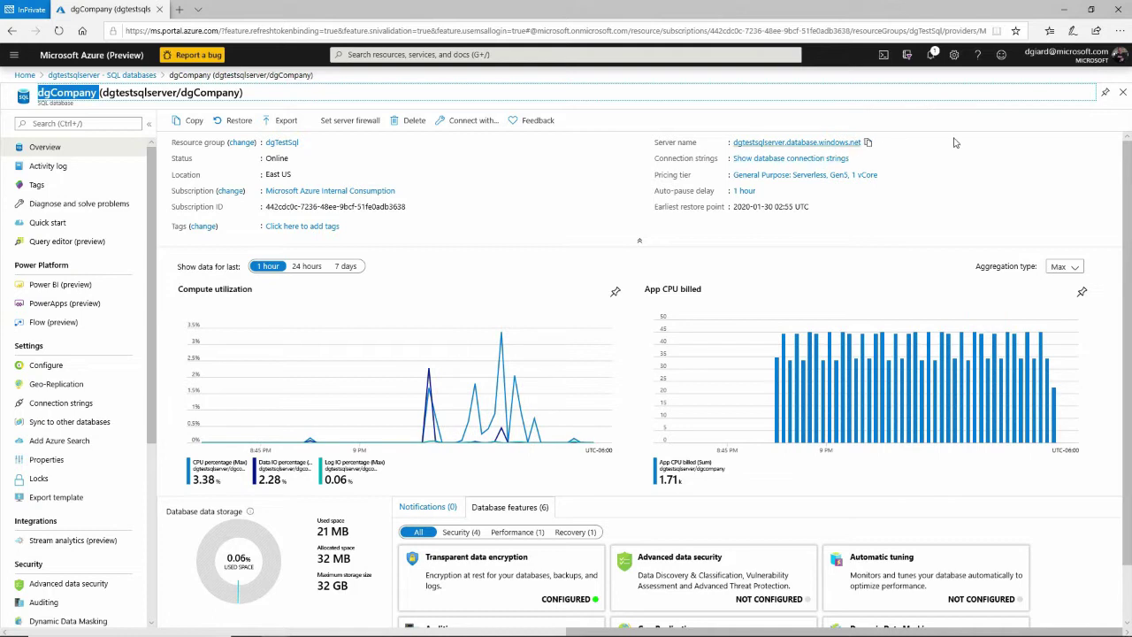
click(869, 144)
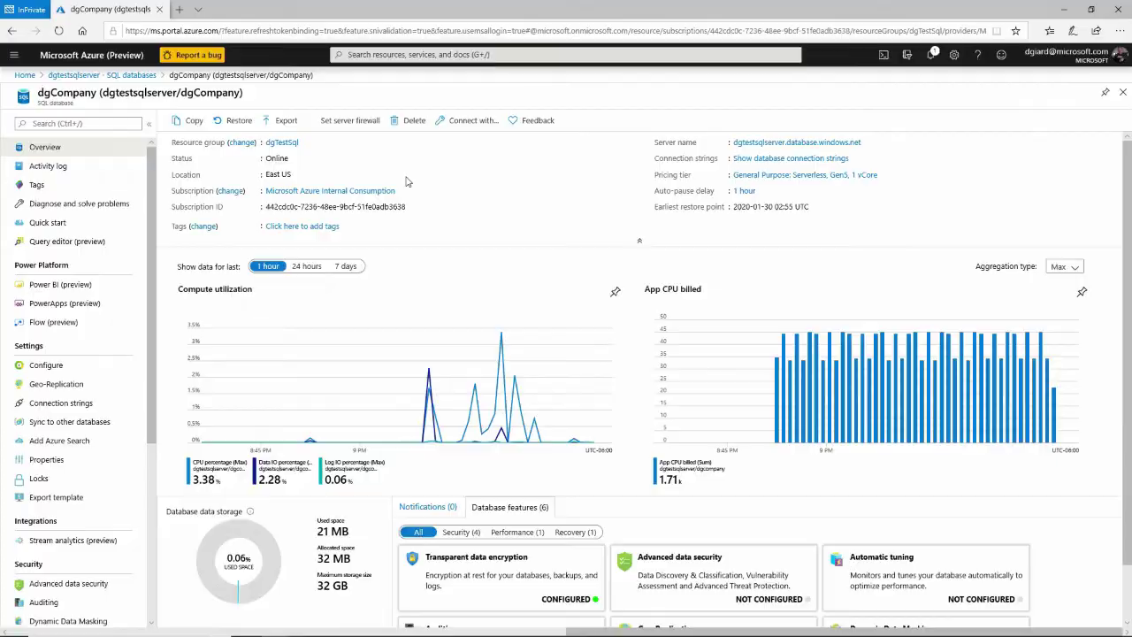
key(alt+Tab)
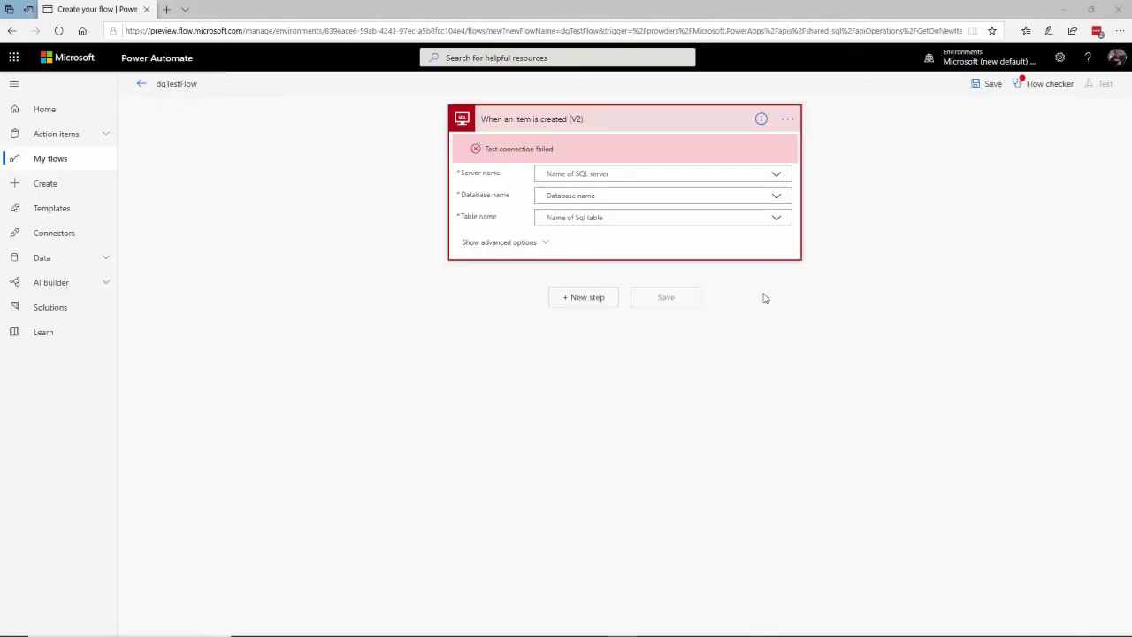
Add a new SQL Server connection for the trigger using SQL Server Authentication
click(788, 120)
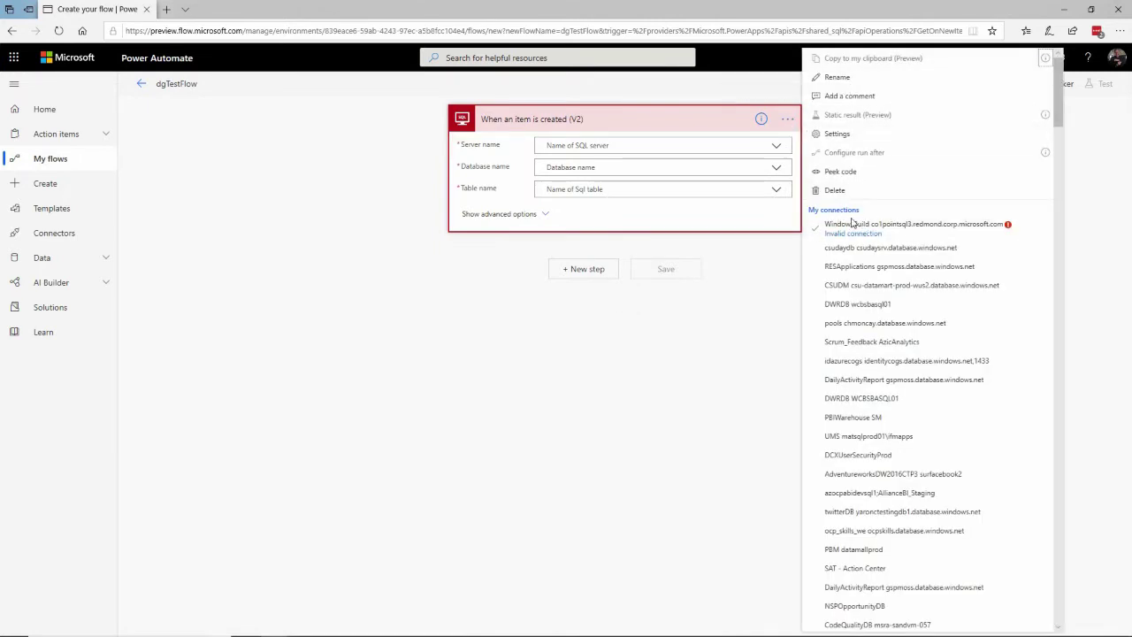
scroll(873, 365, down, 20)
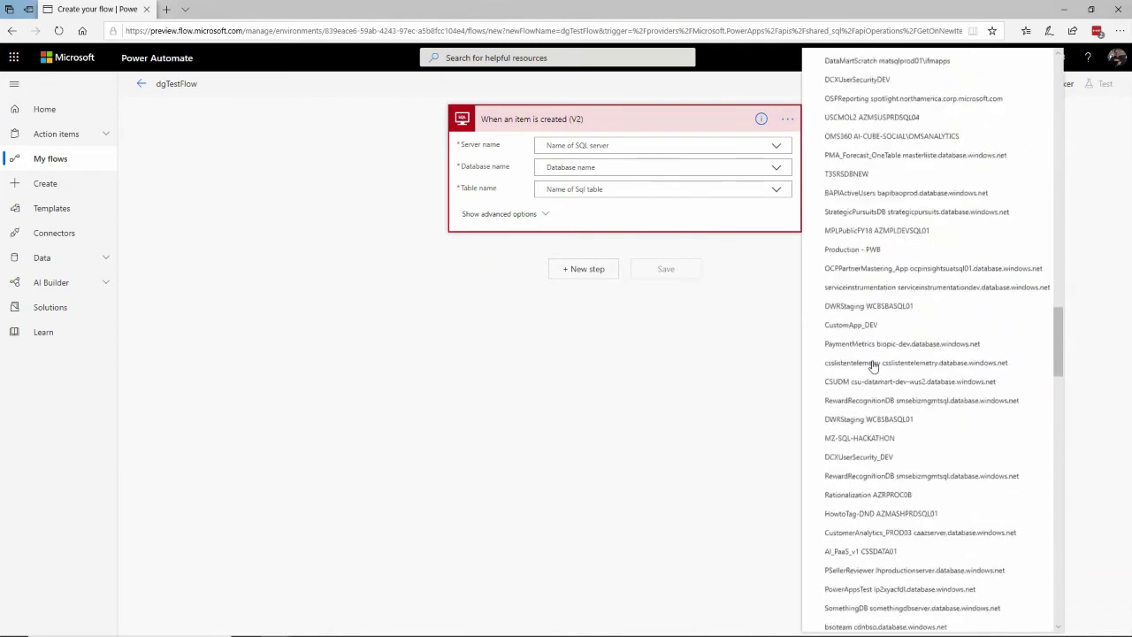
scroll(873, 365, down, 20)
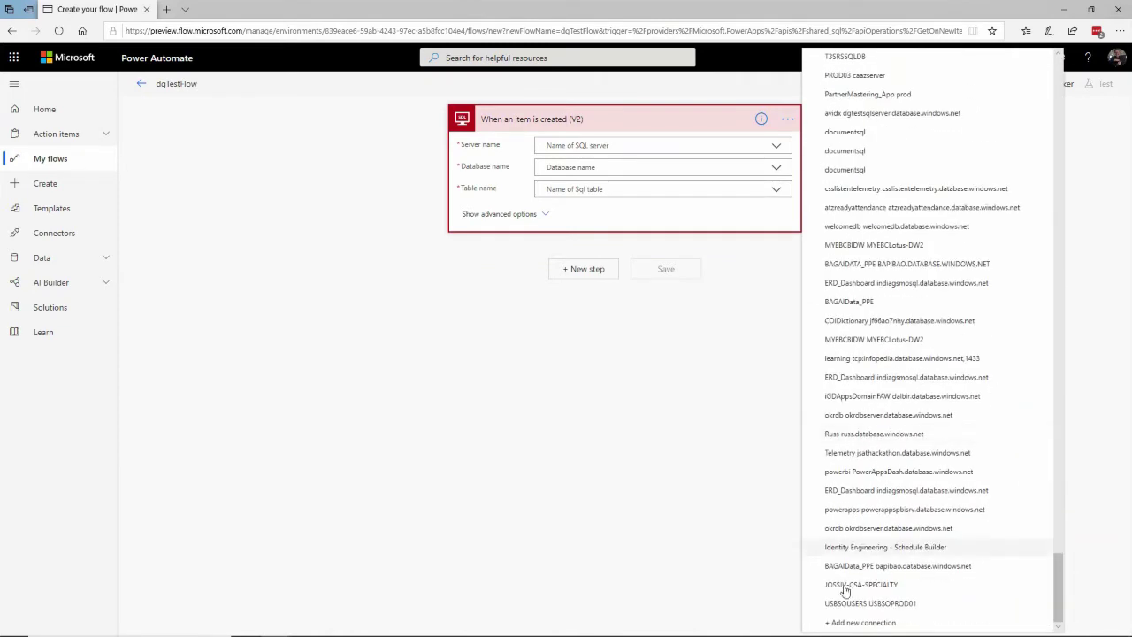
click(853, 623)
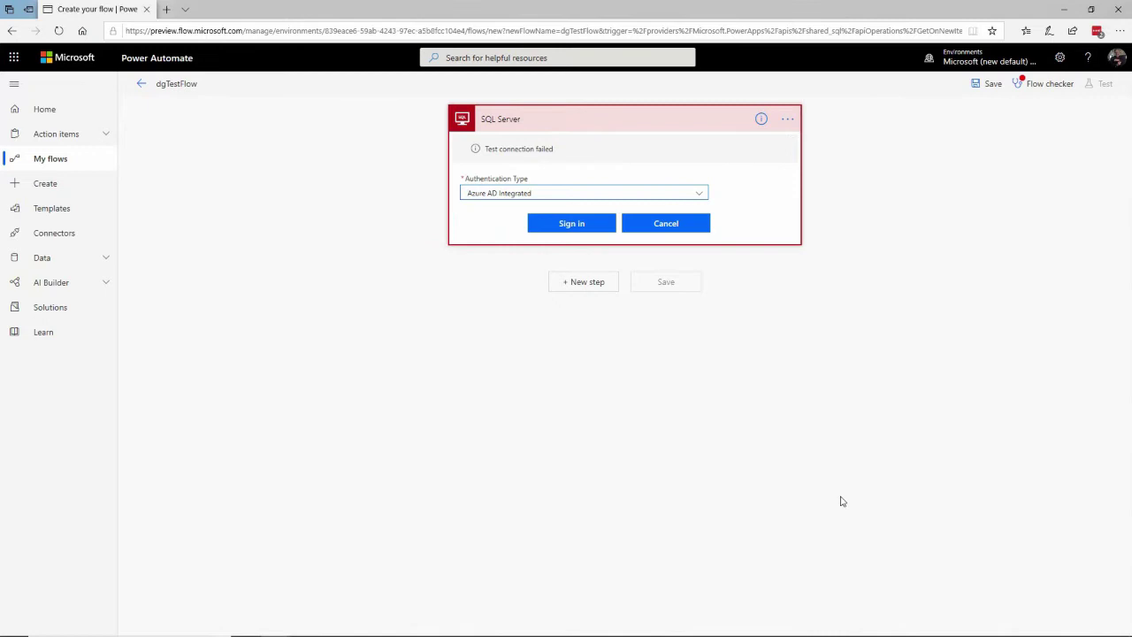
click(701, 193)
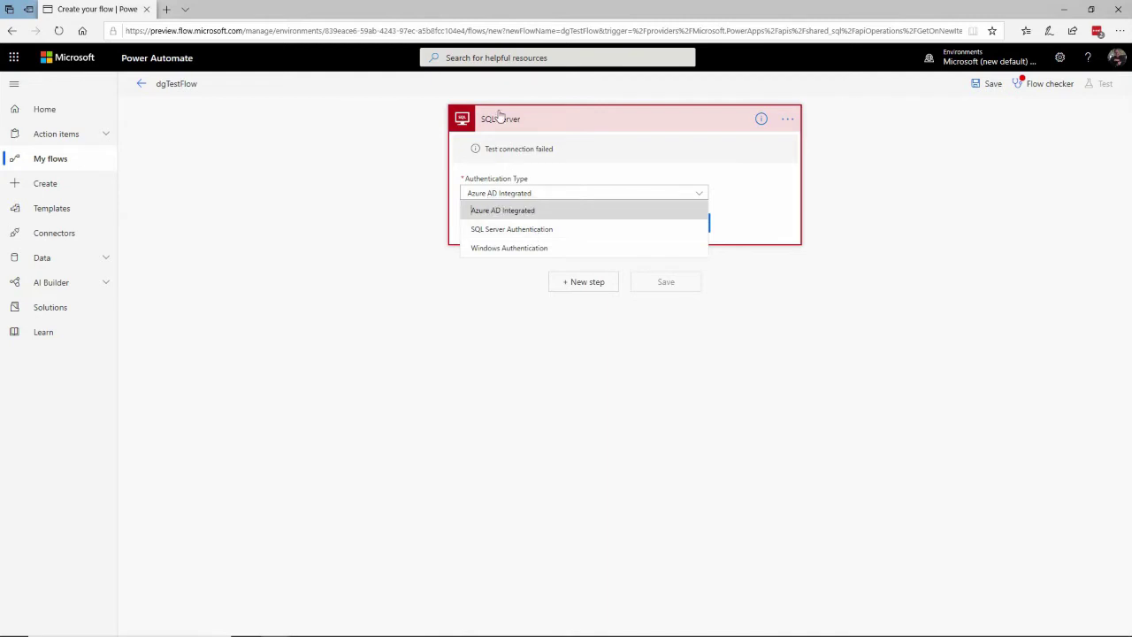
click(496, 231)
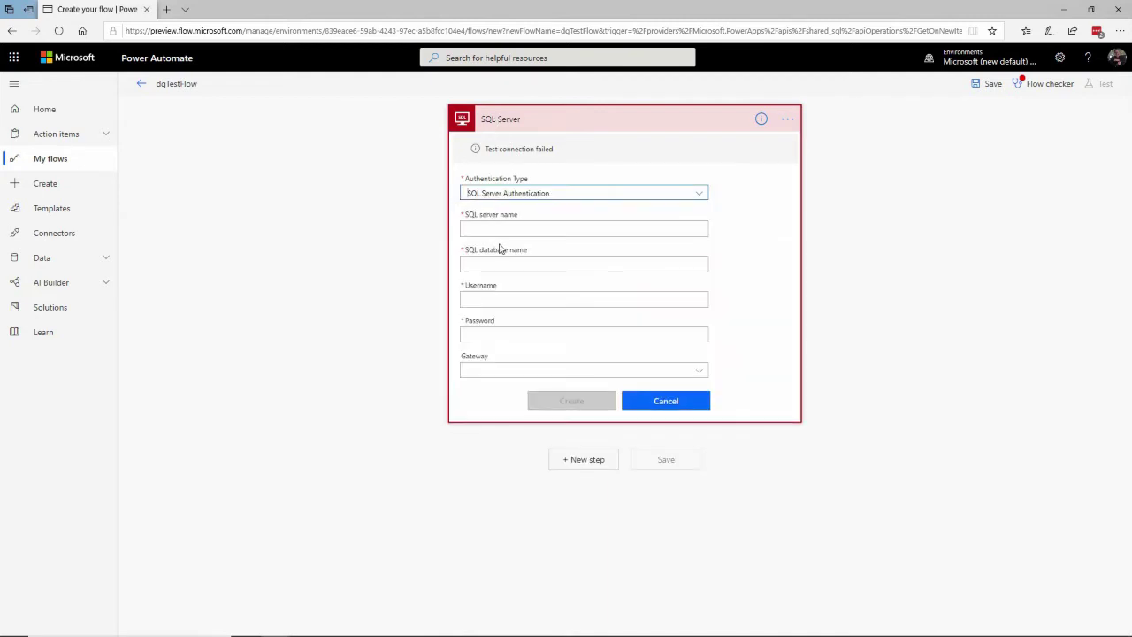
Paste dgtestsqlserver.database.windows.net as the SQL server name, then return to Azure
right_click(613, 233)
click(629, 244)
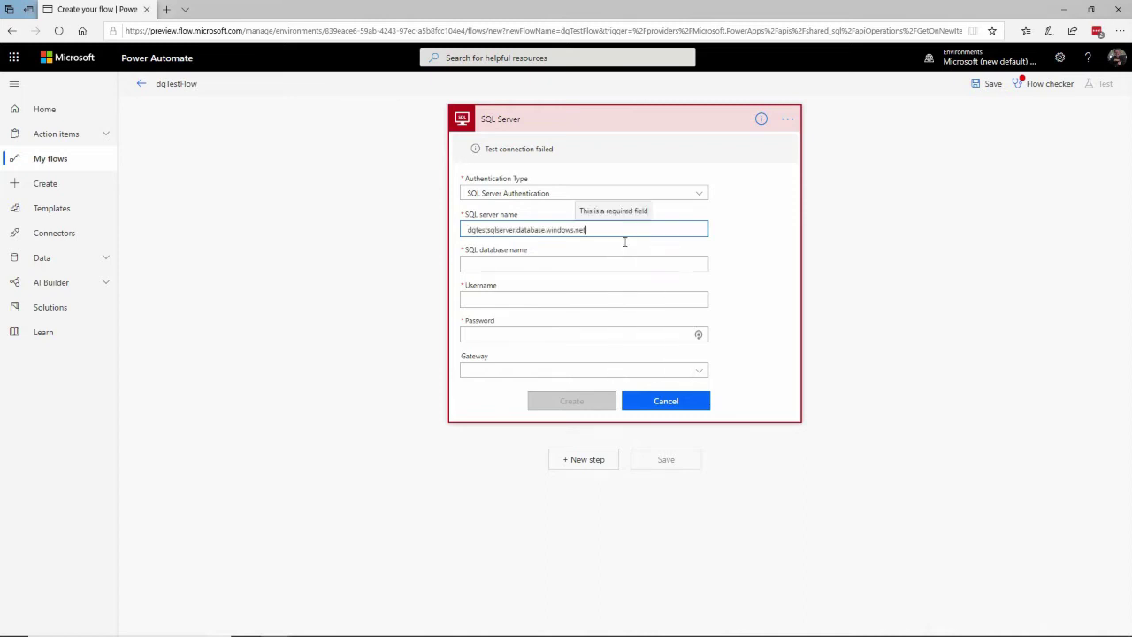
click(490, 264)
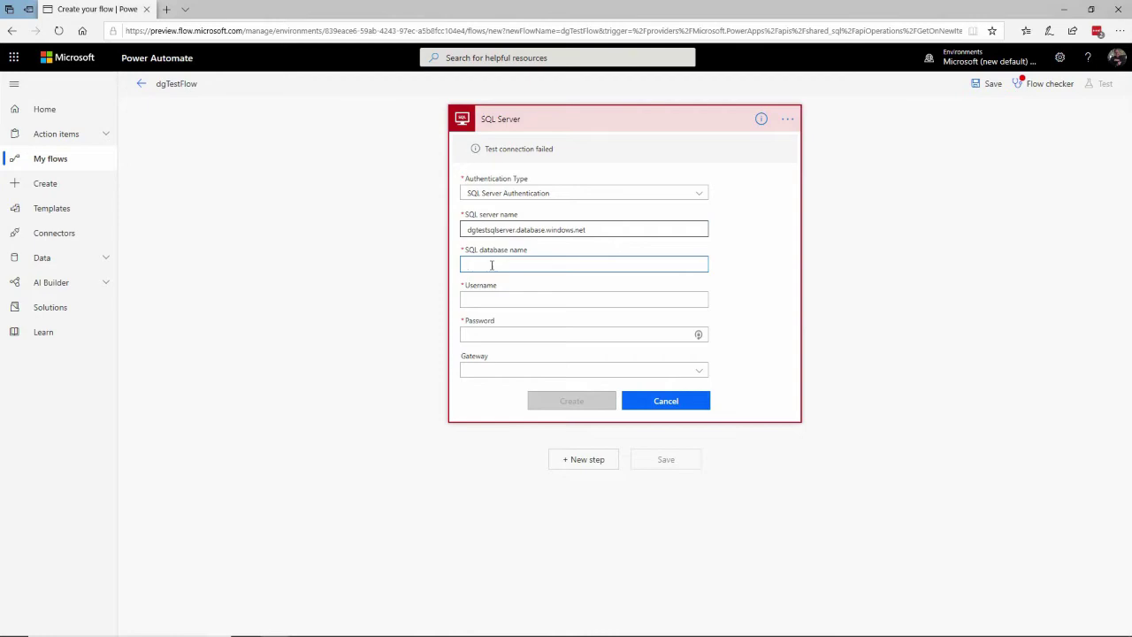
key(alt+Tab)
key(alt+Tab)
key(alt+Tab)
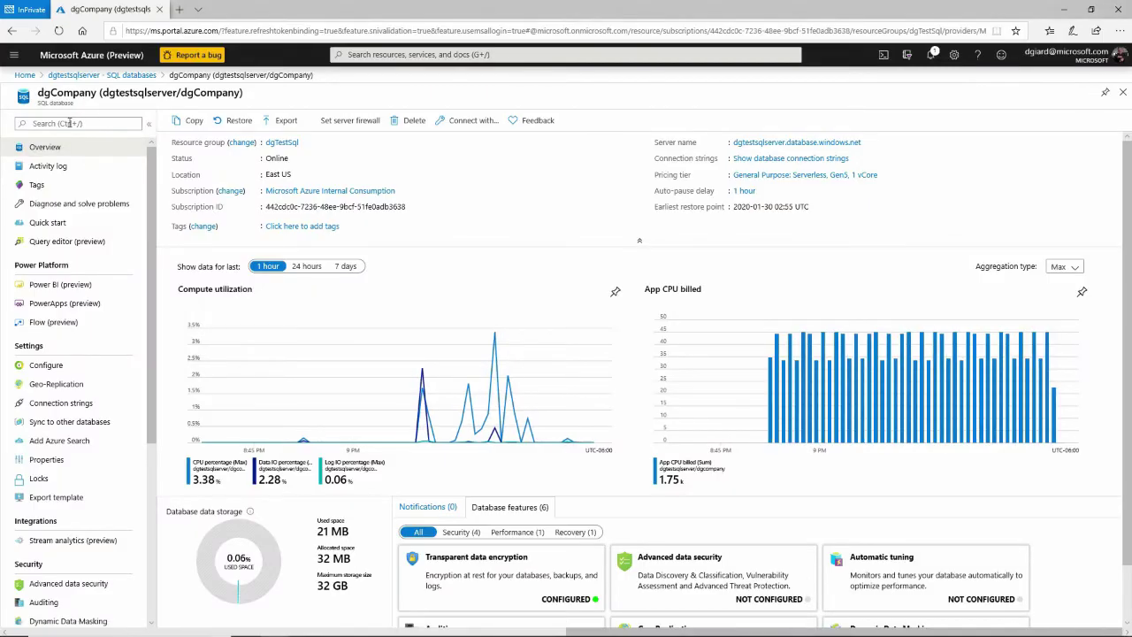
Copy the database name dgCompany from the Azure resource title and return to the flow
click(65, 126)
double_click(69, 92)
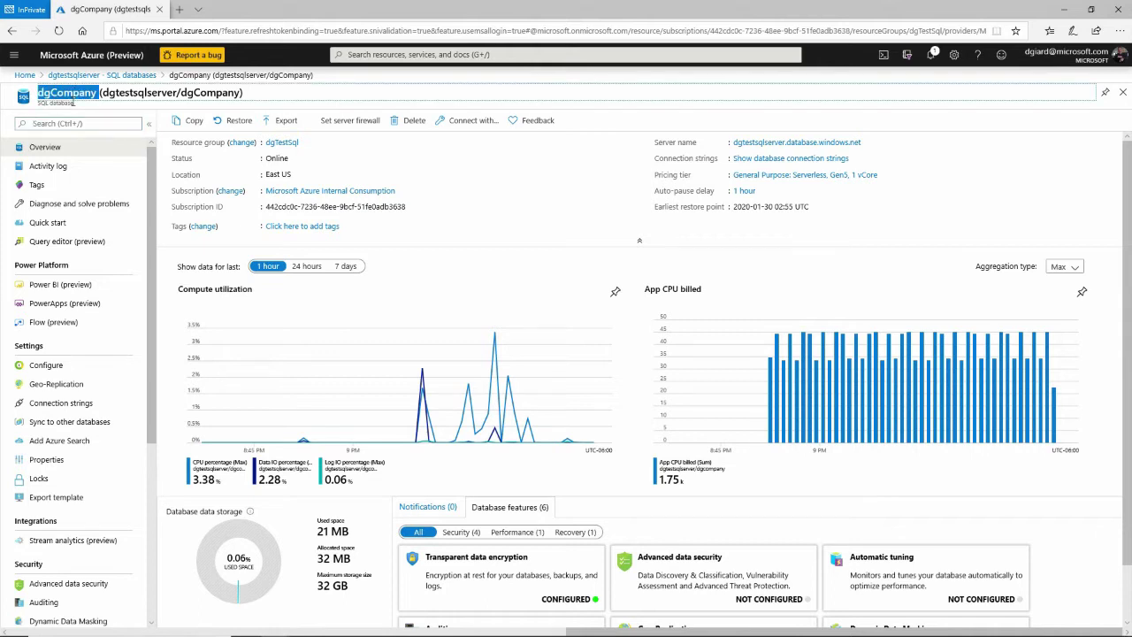
right_click(75, 94)
click(85, 108)
key(alt+Tab)
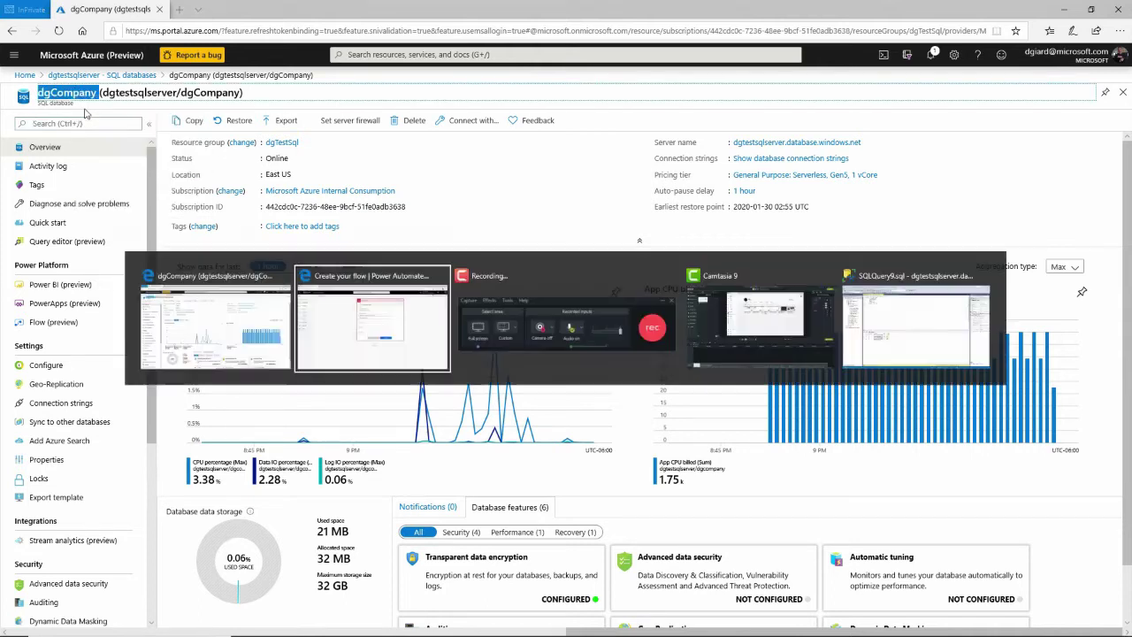
Paste dgCompany as the database name and enter the account's username and password
key(ctrl+v)
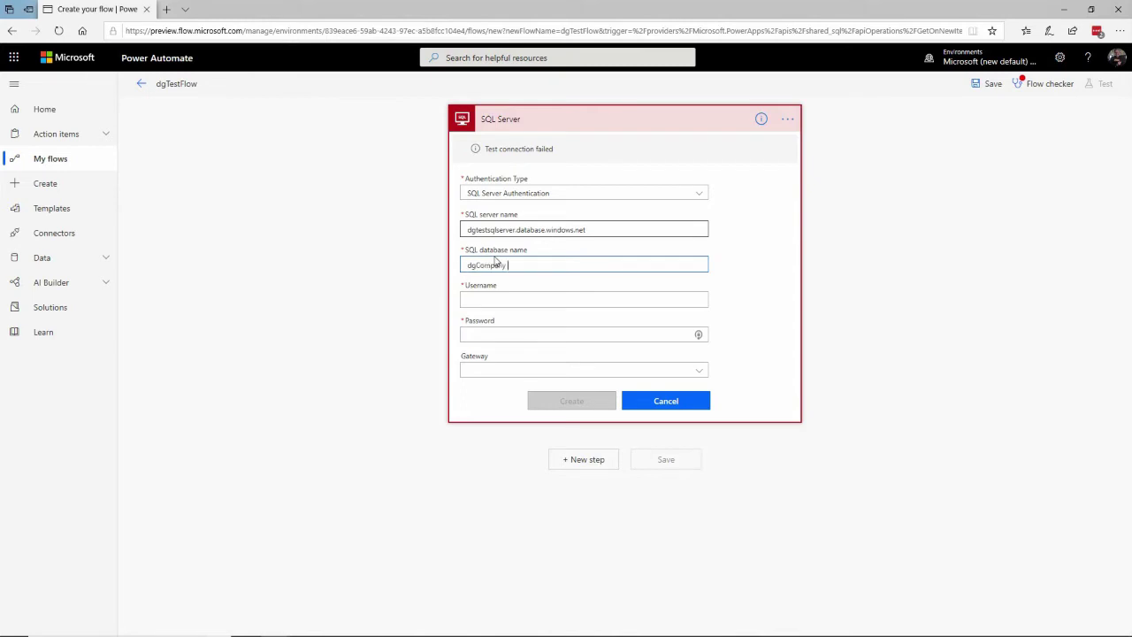
key(Tab)
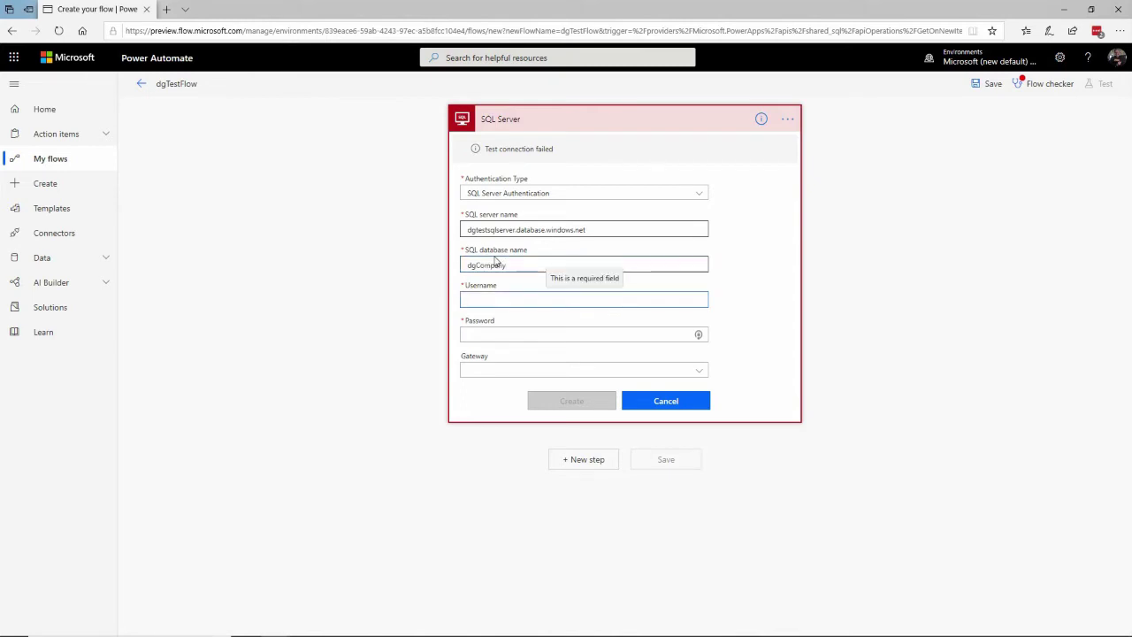
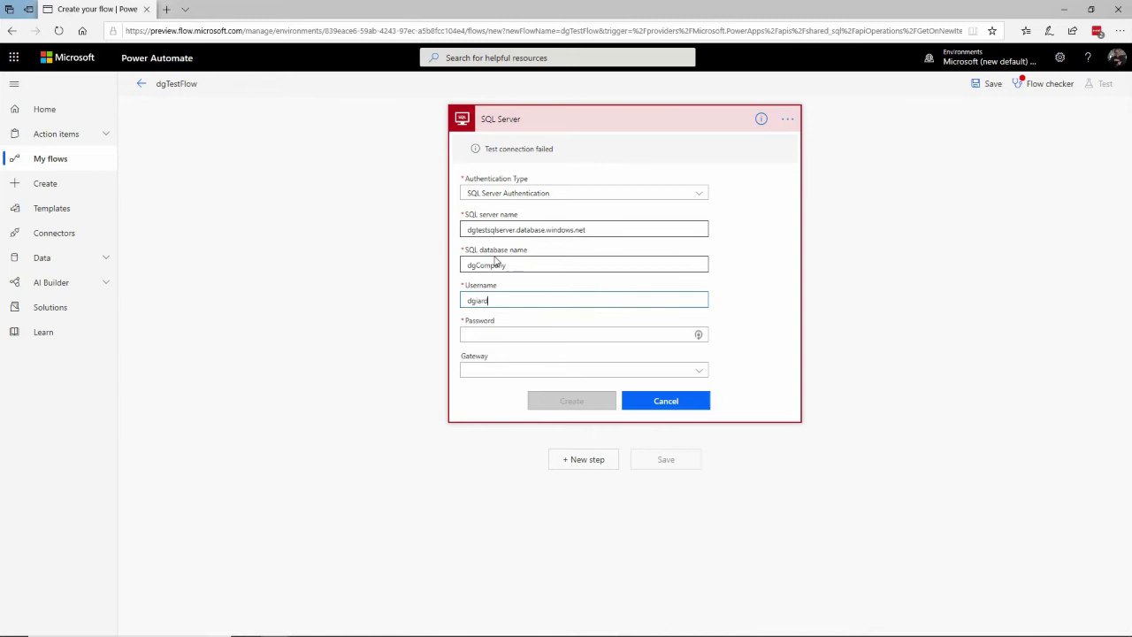
key(Tab)
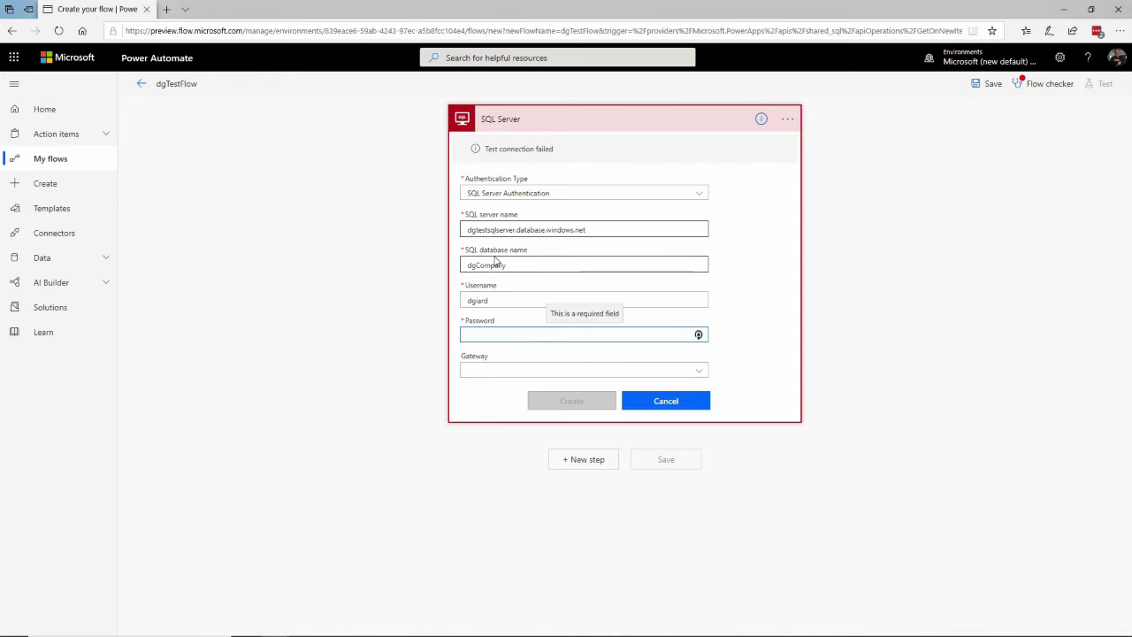
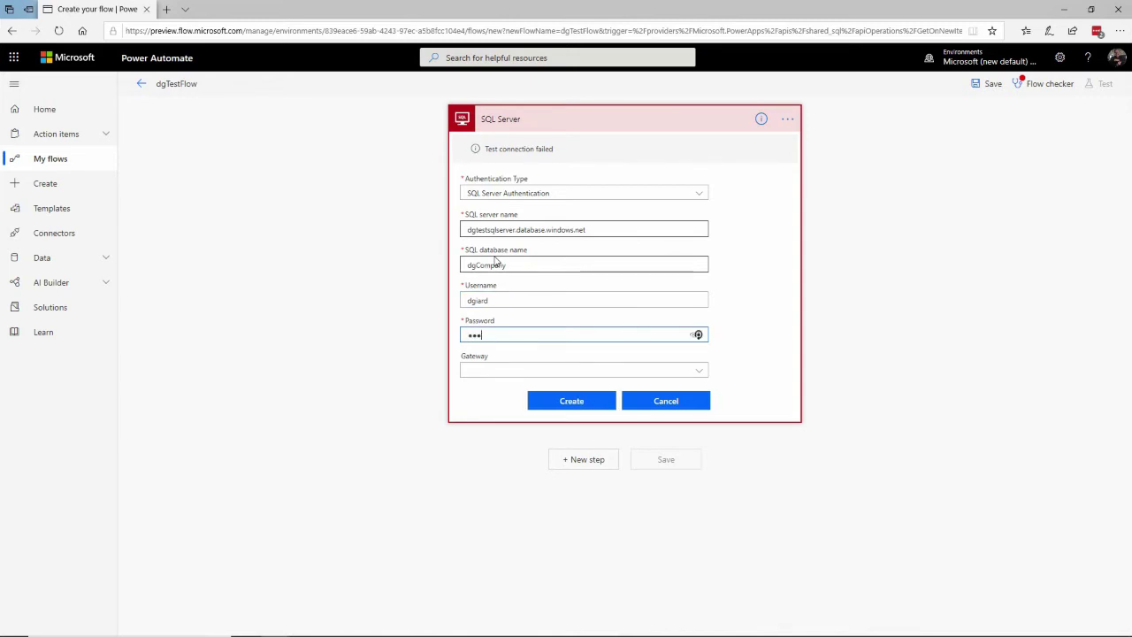
key(Tab)
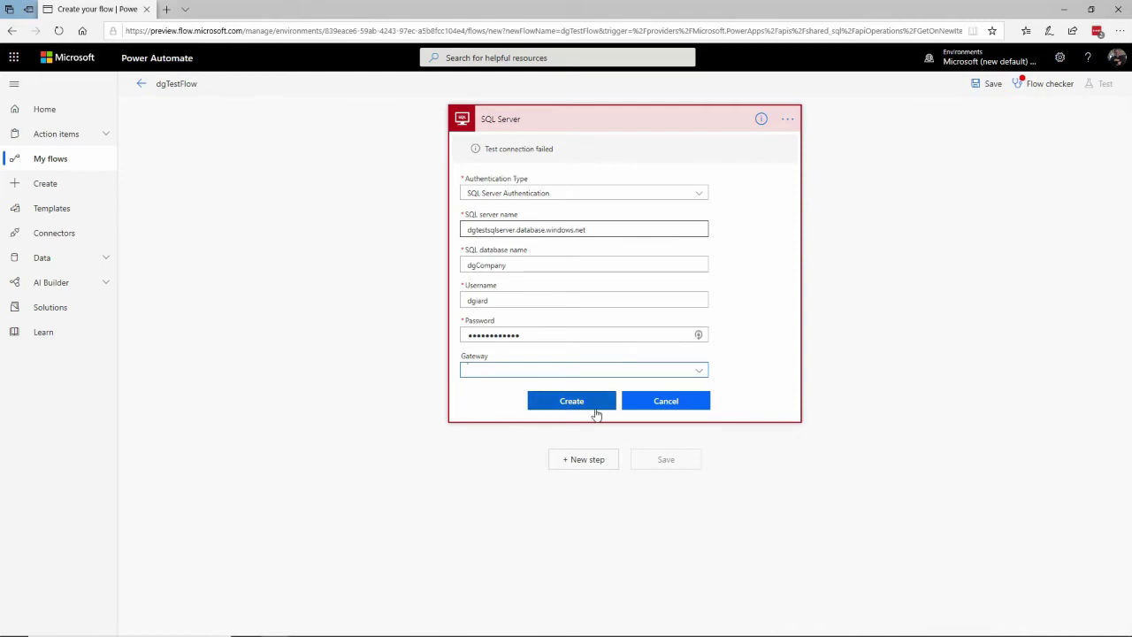
Create the connection and point the trigger at its server, the dgCompany database and Orders table
click(587, 402)
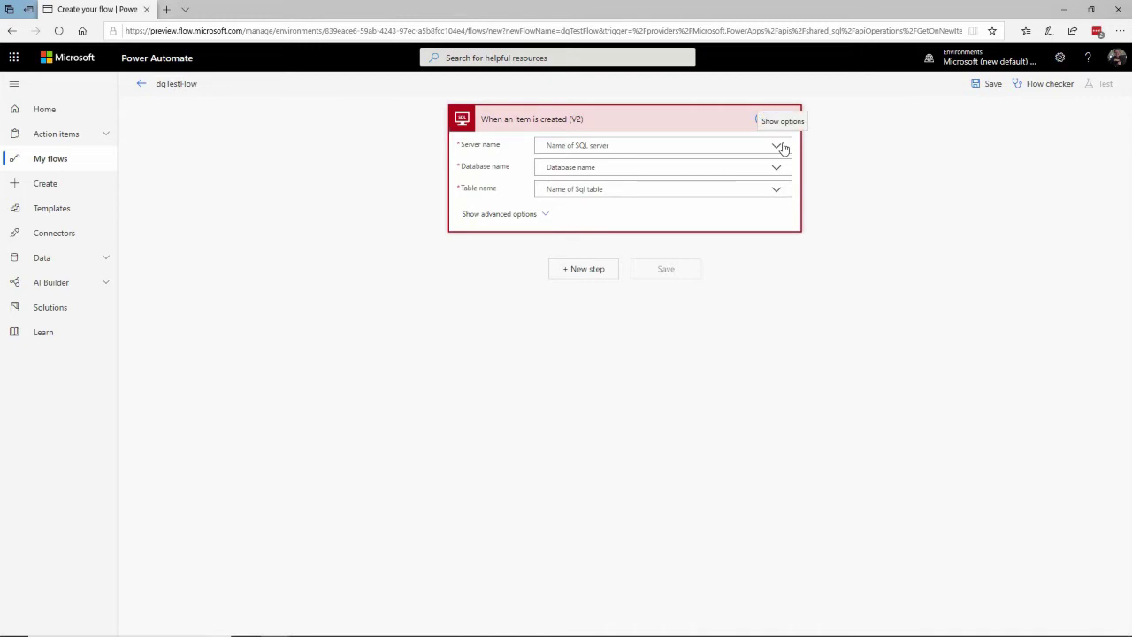
click(781, 147)
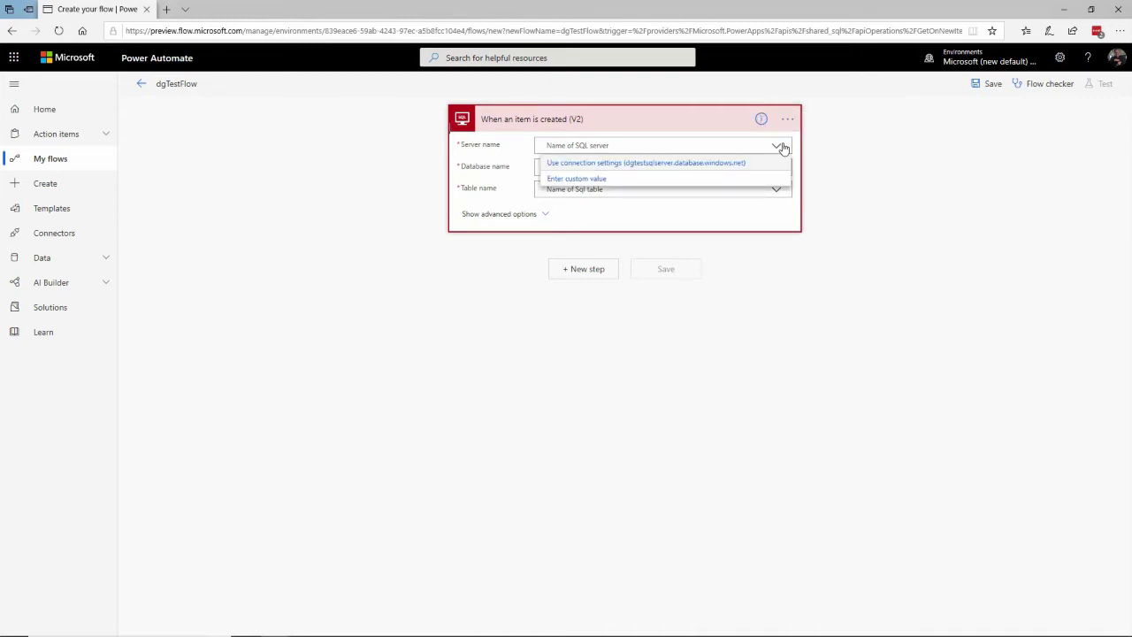
click(713, 166)
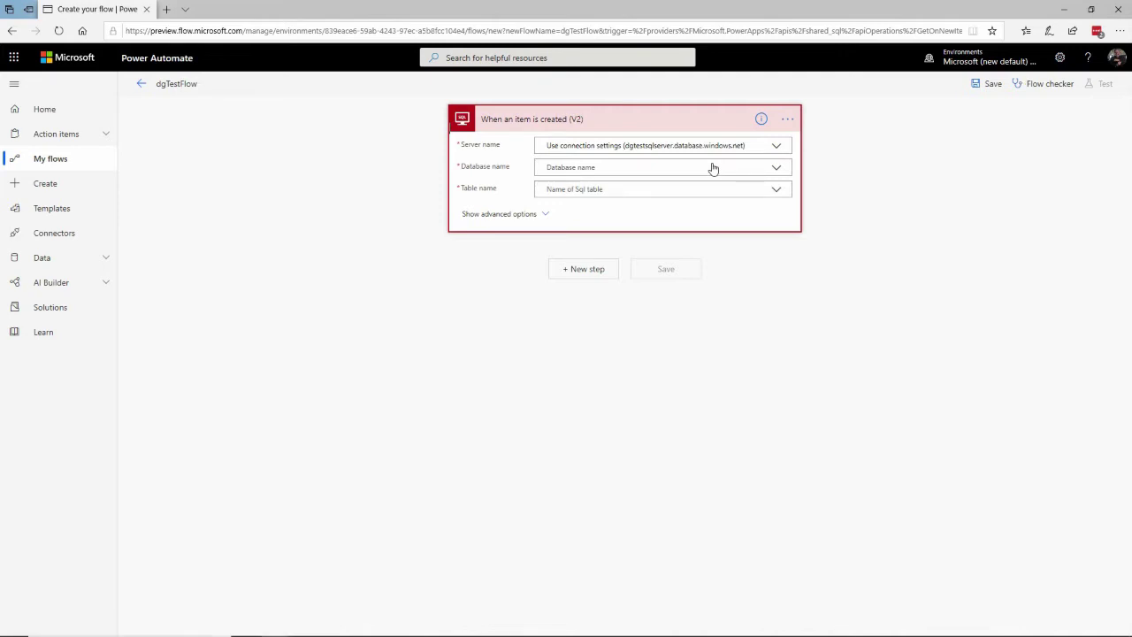
click(778, 170)
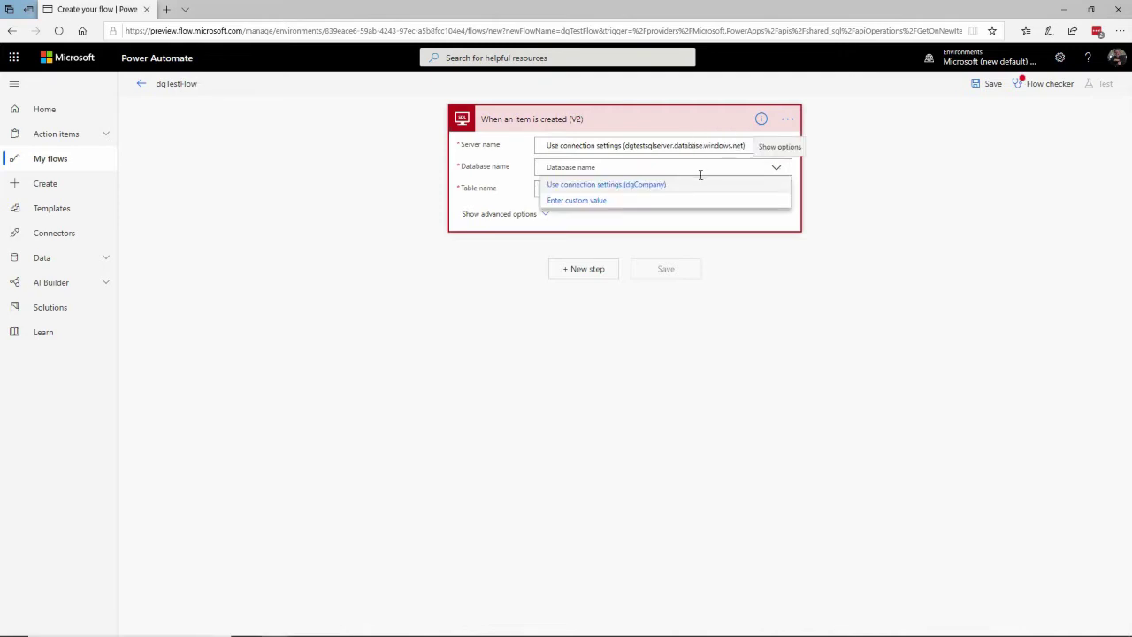
click(649, 186)
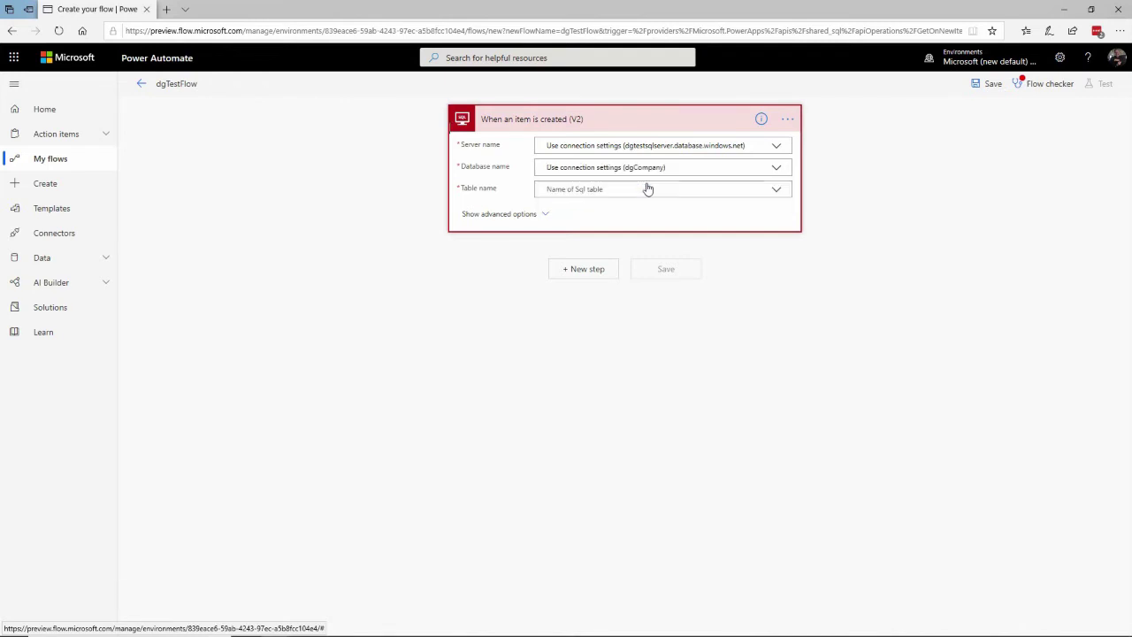
click(779, 191)
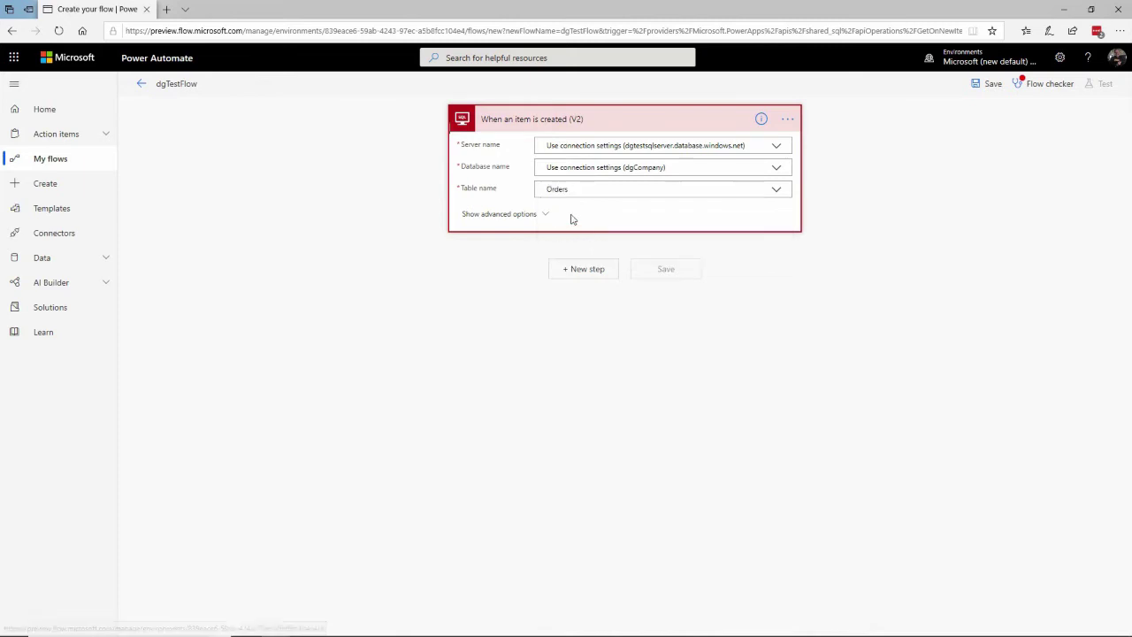
key(alt+Tab)
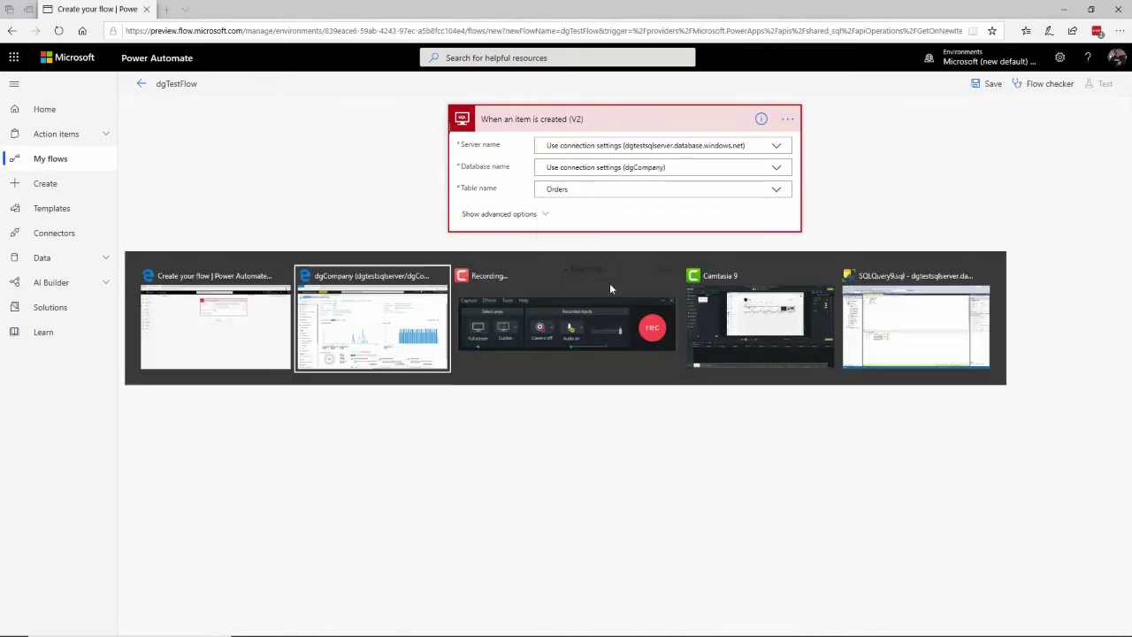
Rerun the dbo.Orders query in SSMS and inspect the four rows' CustomerId, dates and Qty
key(alt+Tab)
key(alt+Tab)
key(alt+Tab)
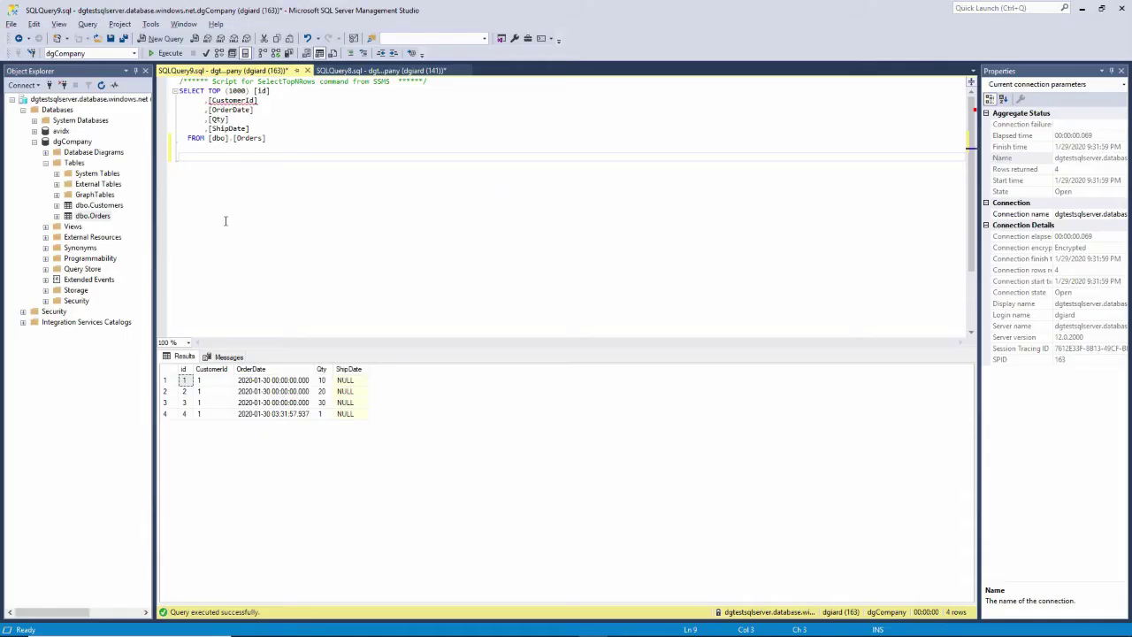
key(F5)
click(217, 381)
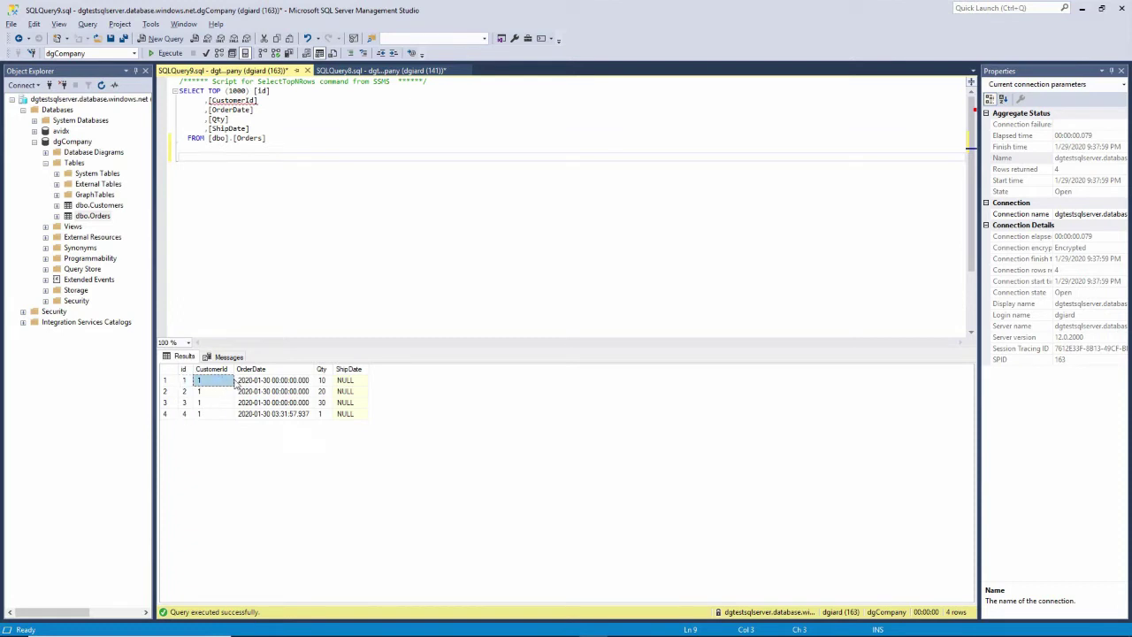
click(286, 415)
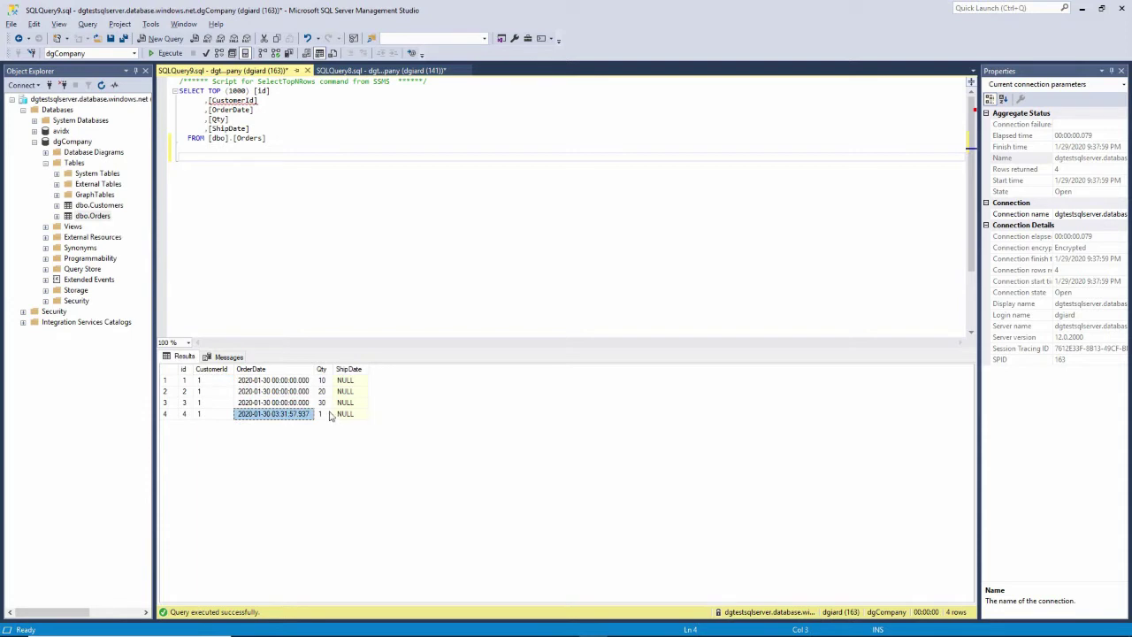
click(329, 415)
click(344, 417)
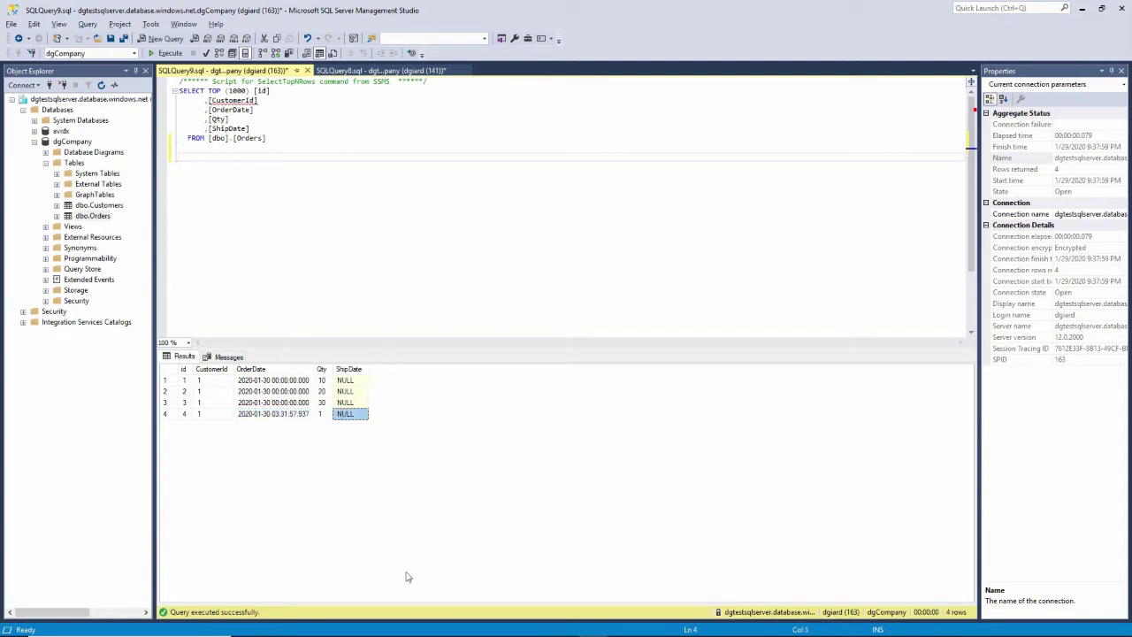
click(259, 167)
key(alt+Tab)
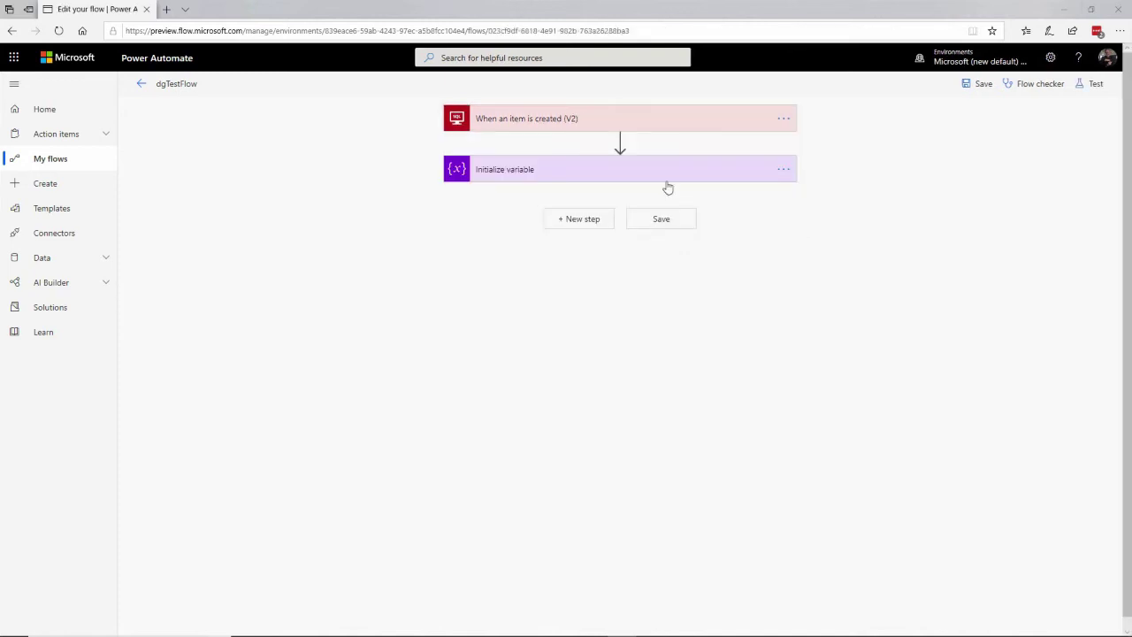
Start a dgTestFlow test where you perform the trigger action yourself, then switch to SSMS
click(1094, 84)
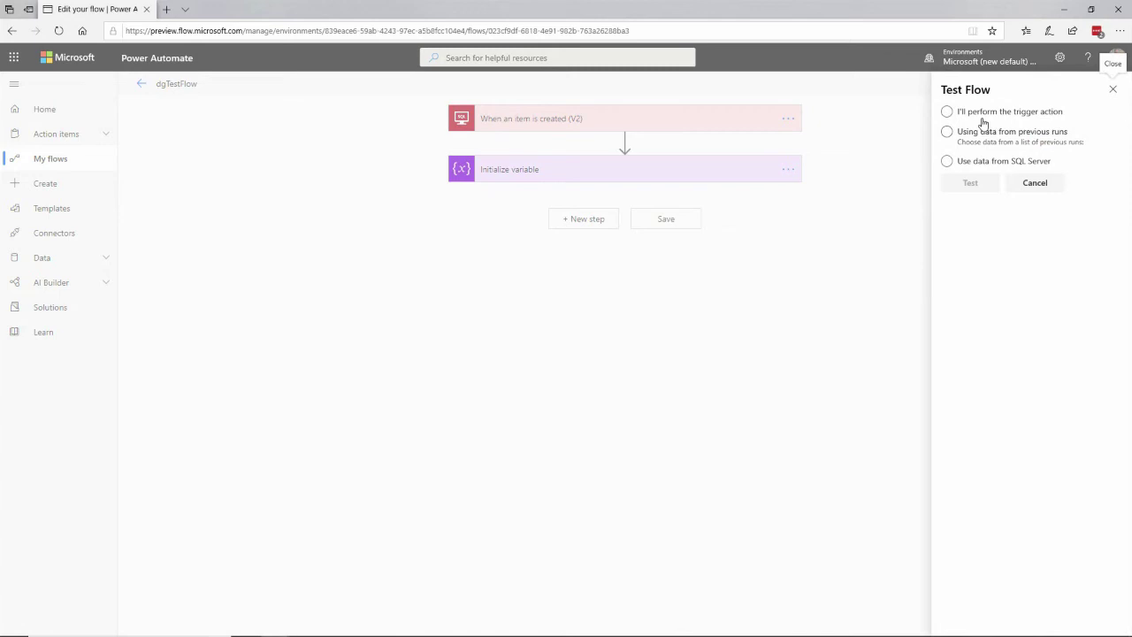
click(947, 112)
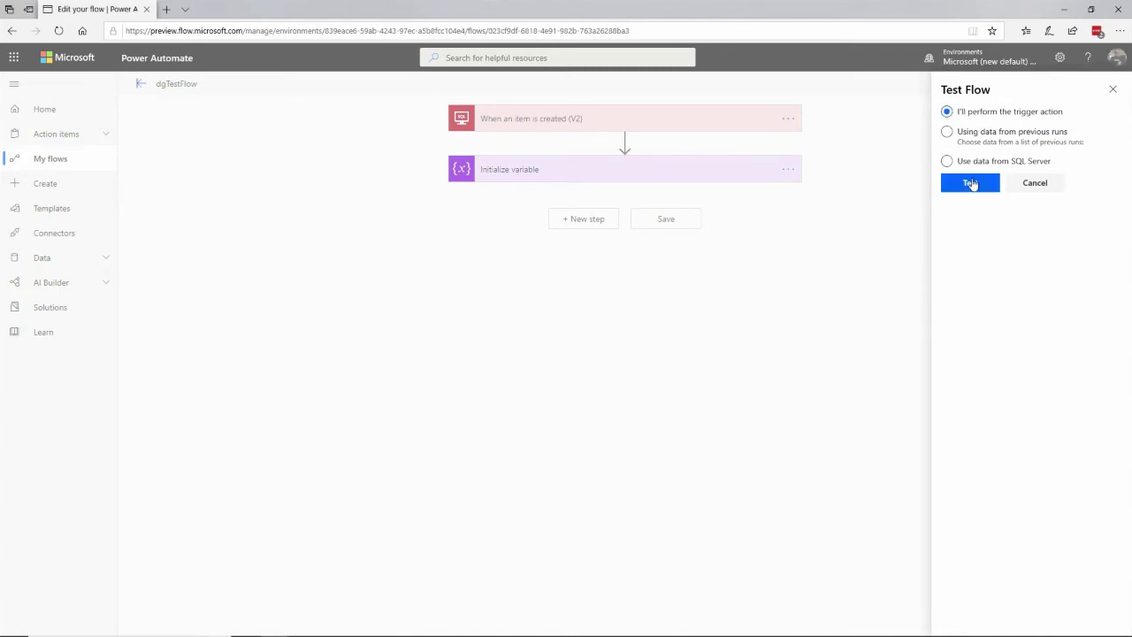
click(970, 183)
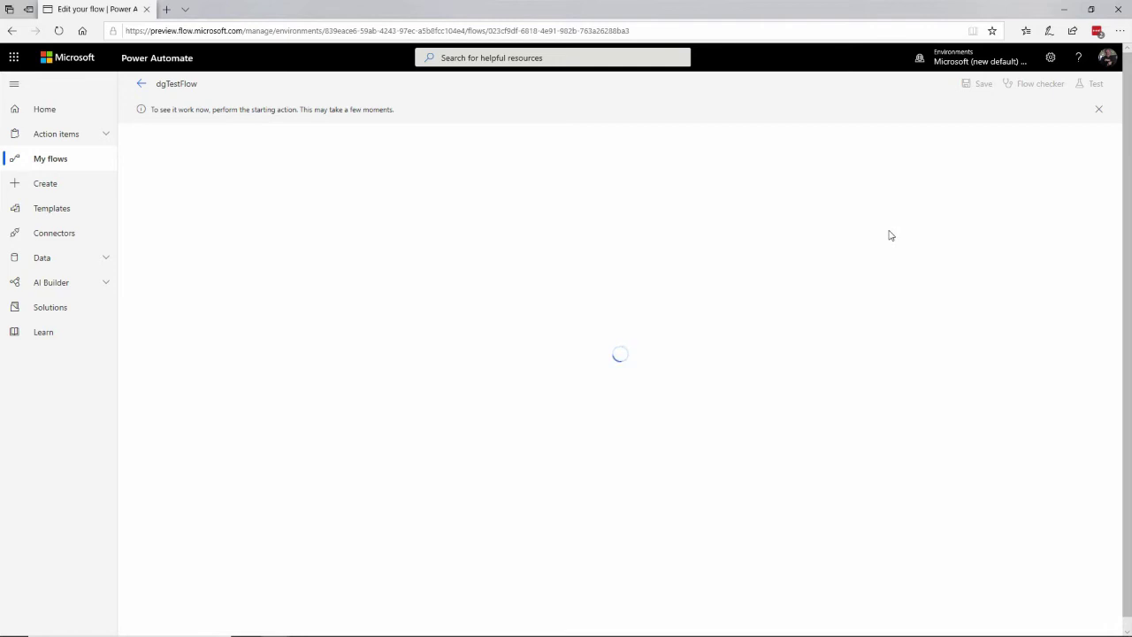
key(alt+Tab)
key(alt+Tab)
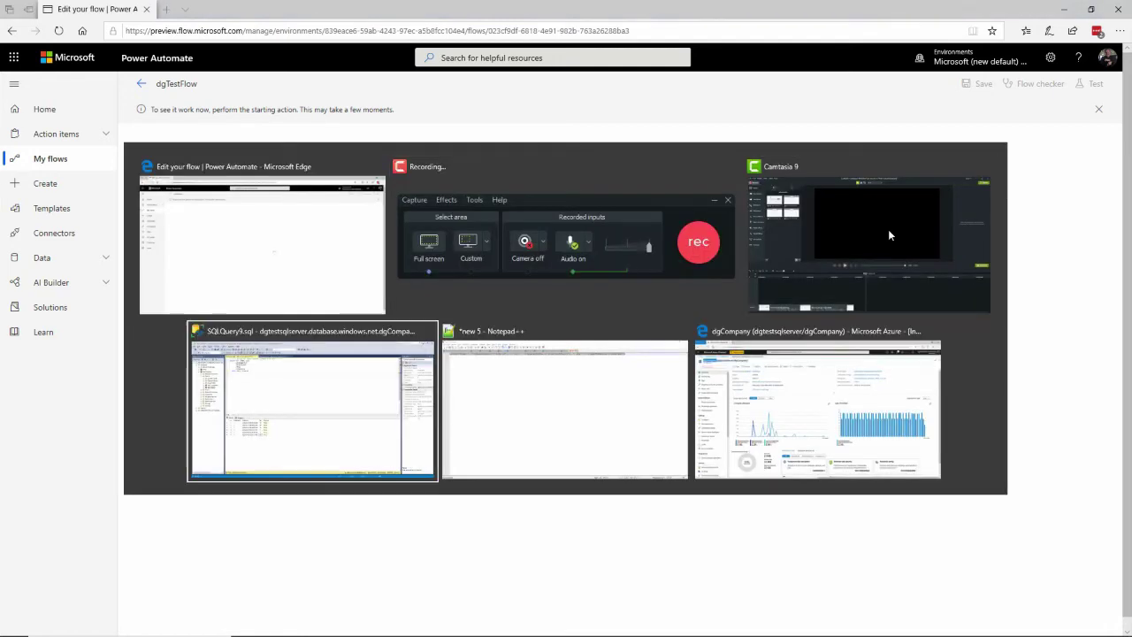
Run the Orders insert script, then rerun the Orders SELECT query to list the new row
key(ctrl+Tab)
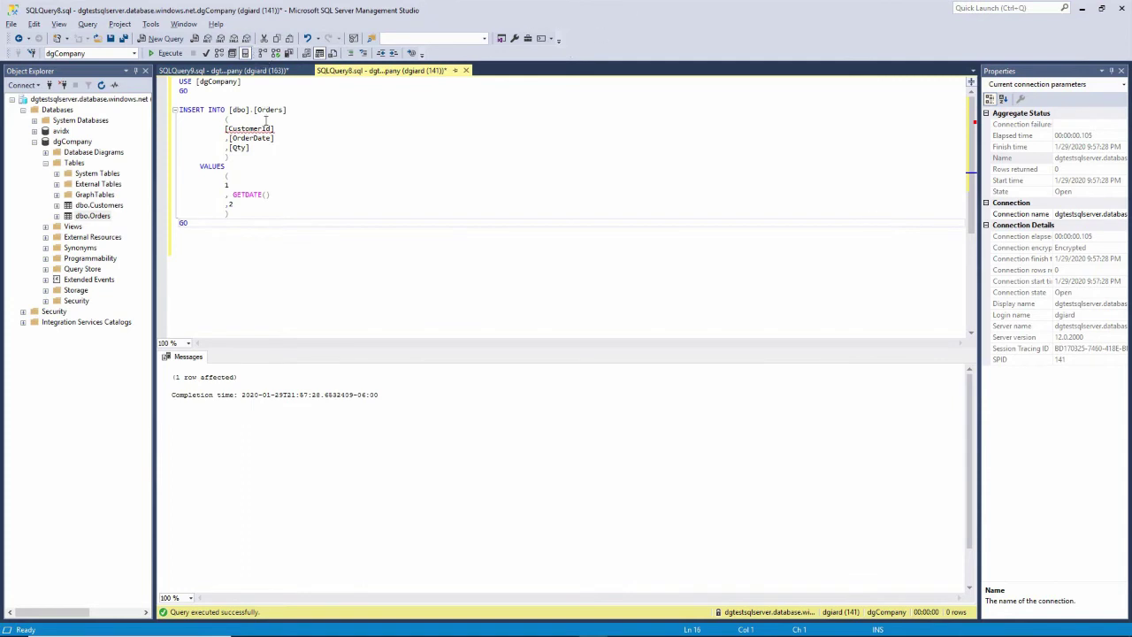
click(163, 54)
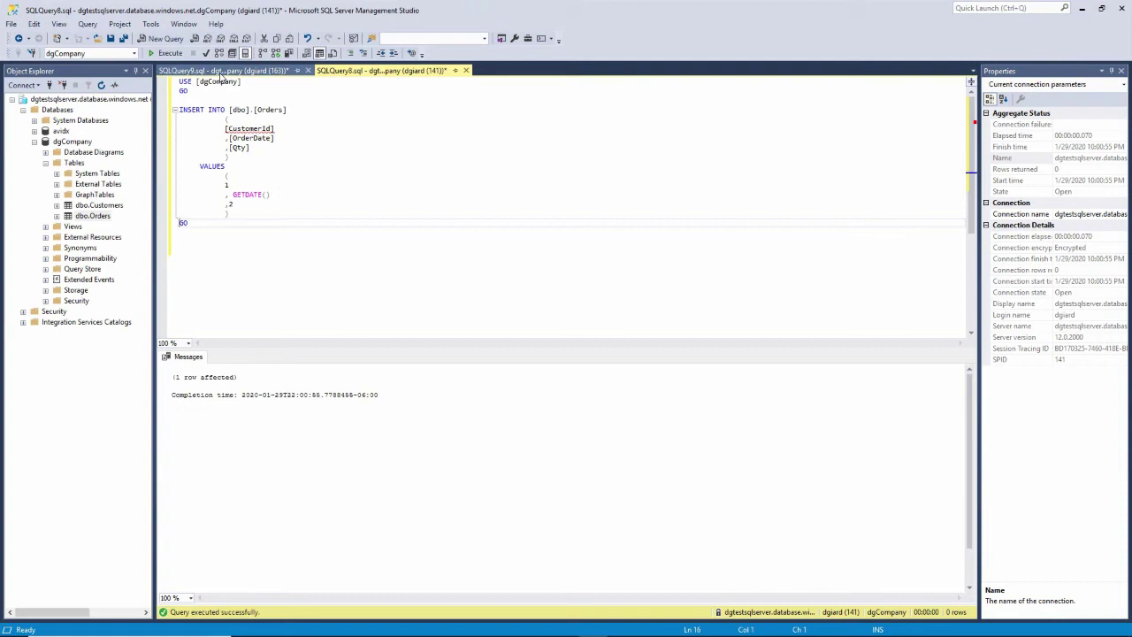
click(222, 72)
click(164, 53)
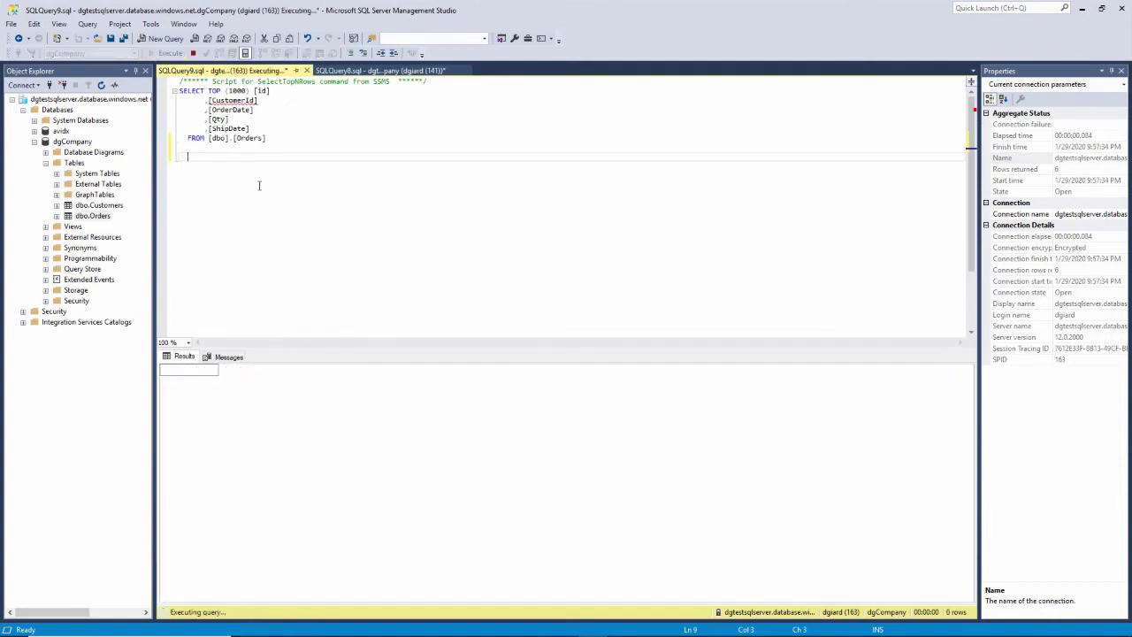
Check new order row 7's id, CustomerId, OrderDate and Qty, then return to the browser
click(192, 449)
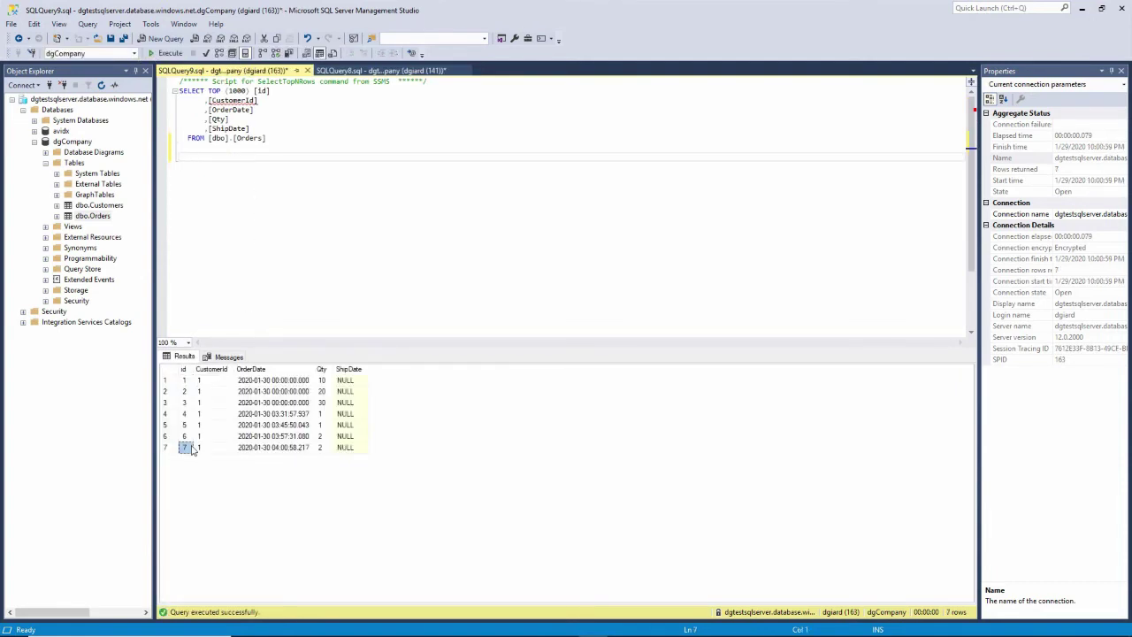
click(201, 450)
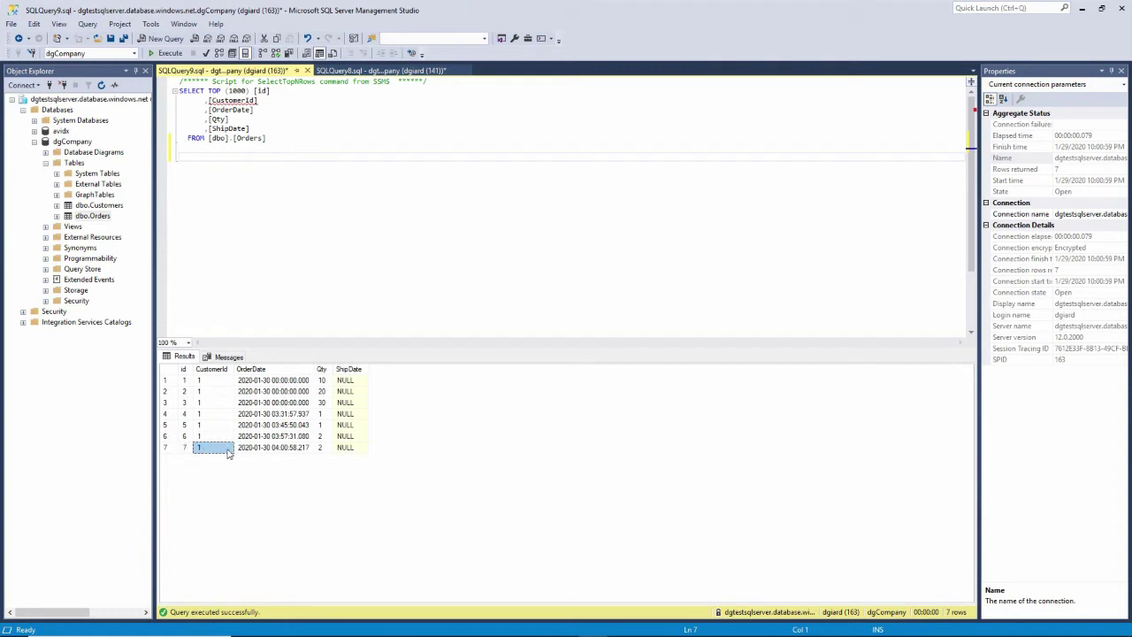
click(274, 448)
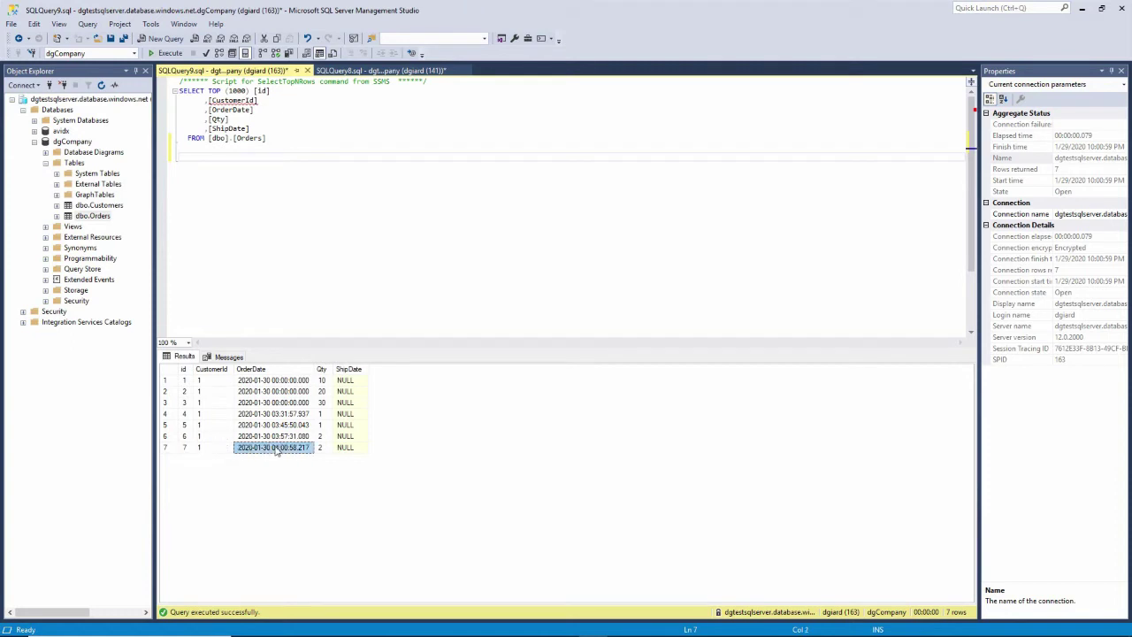
click(328, 451)
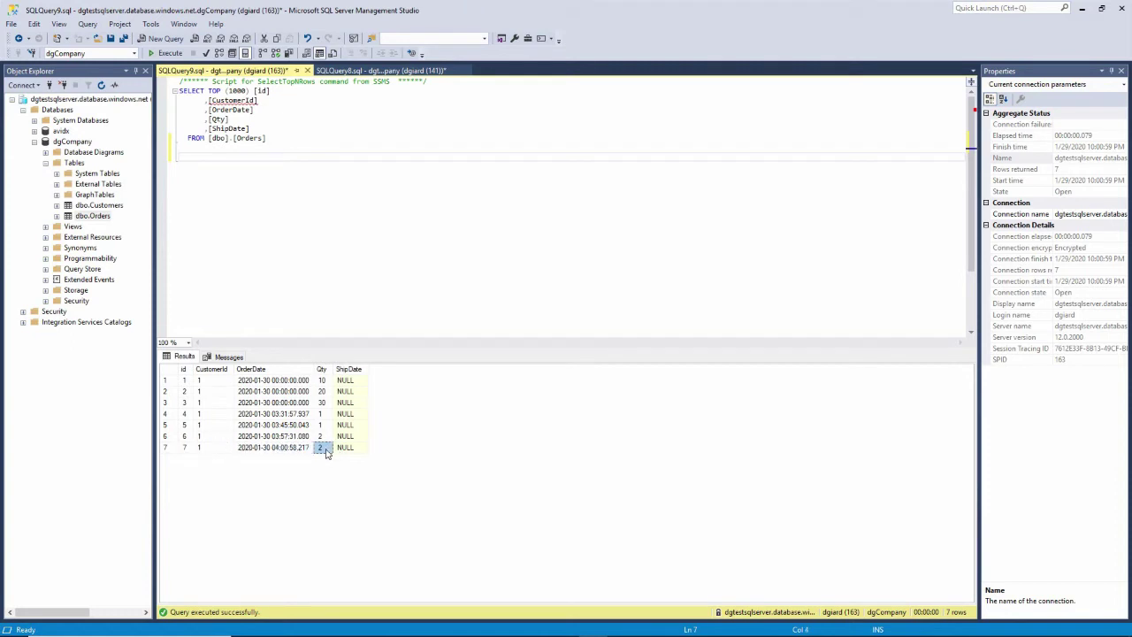
click(430, 182)
key(alt+Tab)
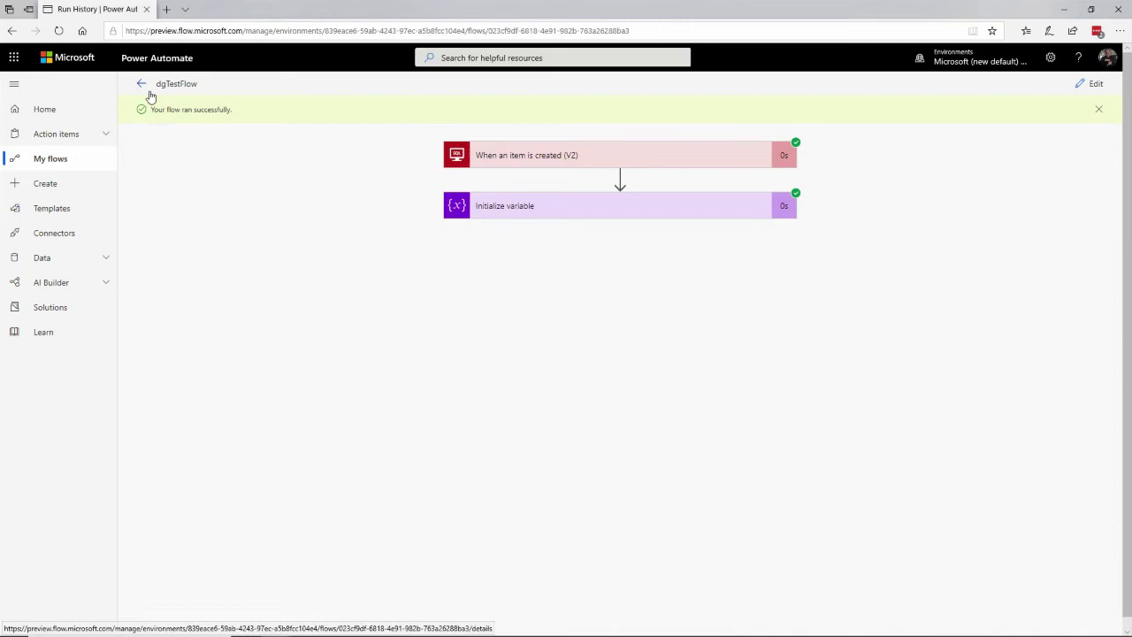
Expand the run's trigger and Initialize variable details, confirming OrderText is 'Order 7; Cust 1; Qty: 2'
click(612, 202)
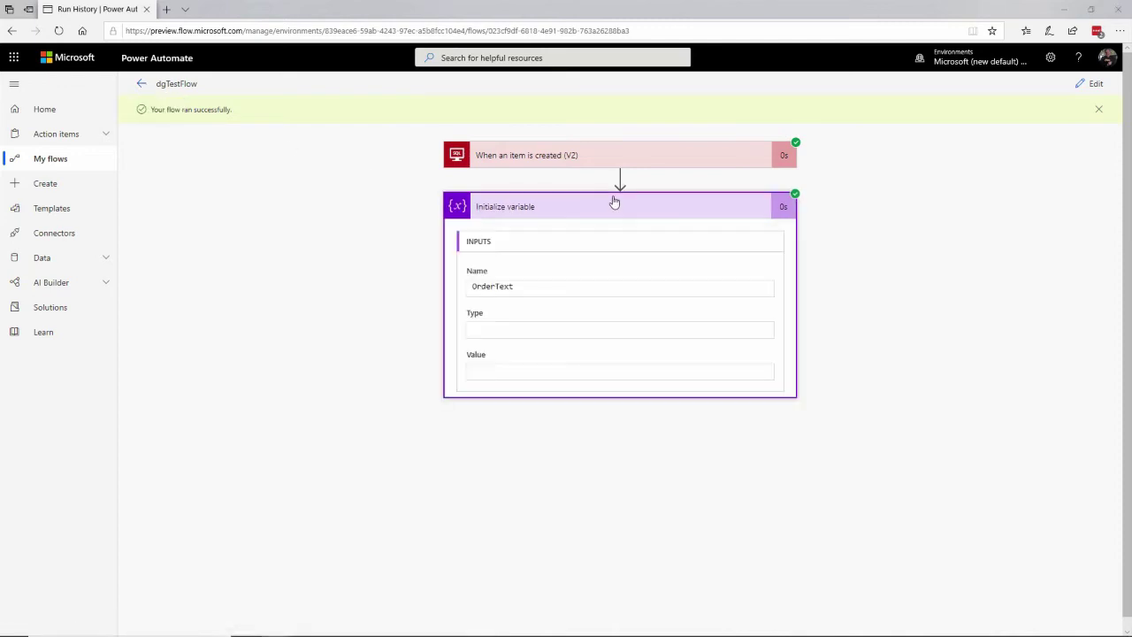
click(555, 155)
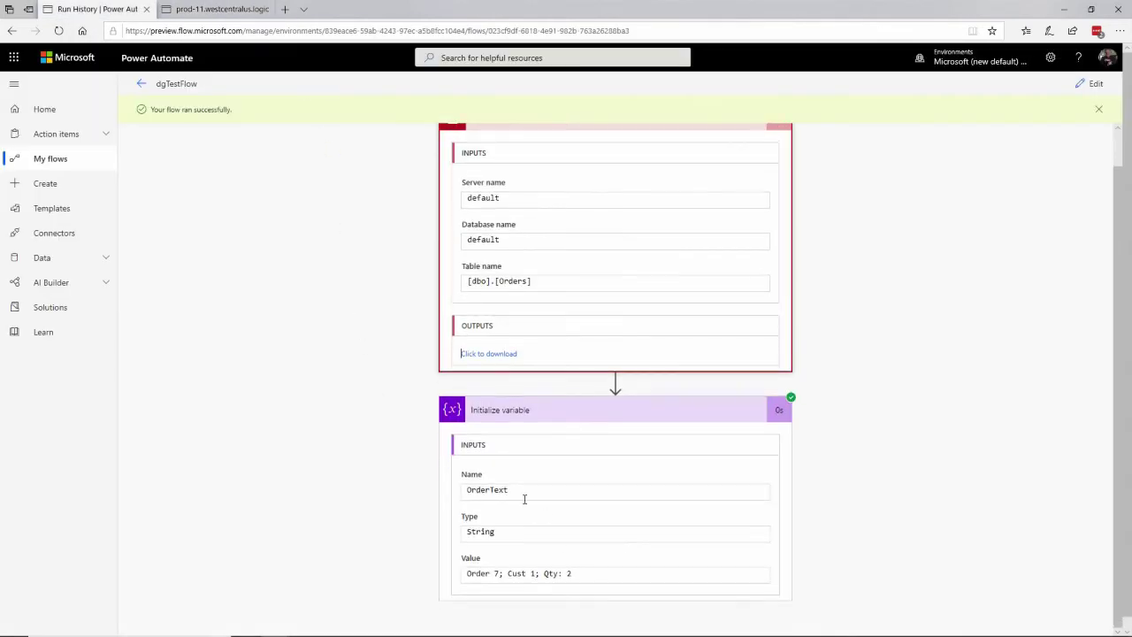
click(486, 451)
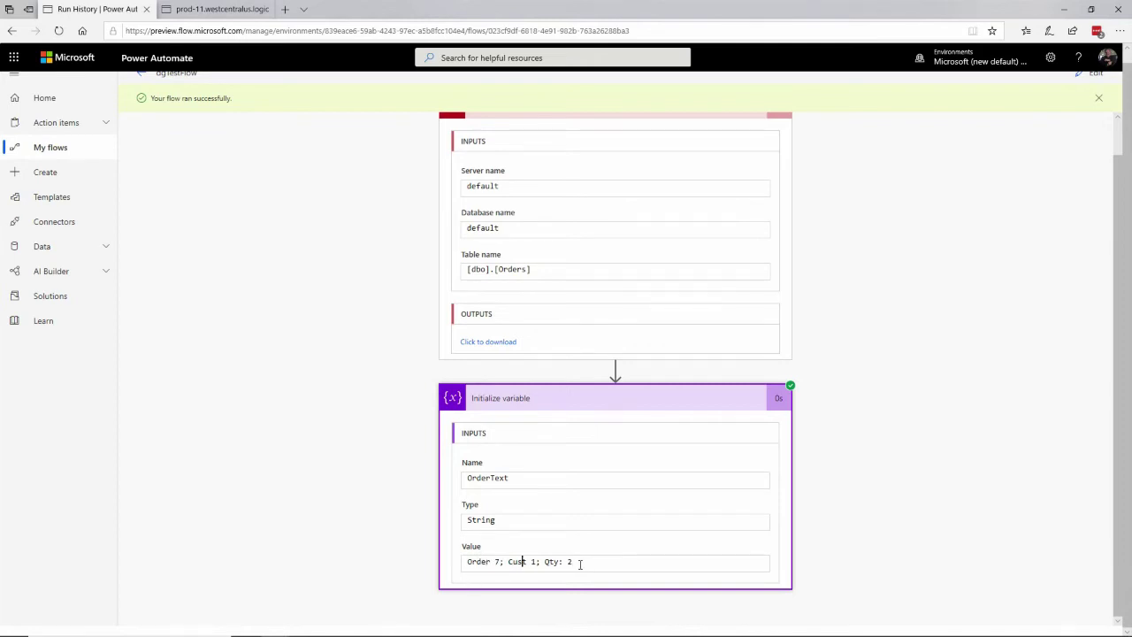
drag(585, 562, 458, 563)
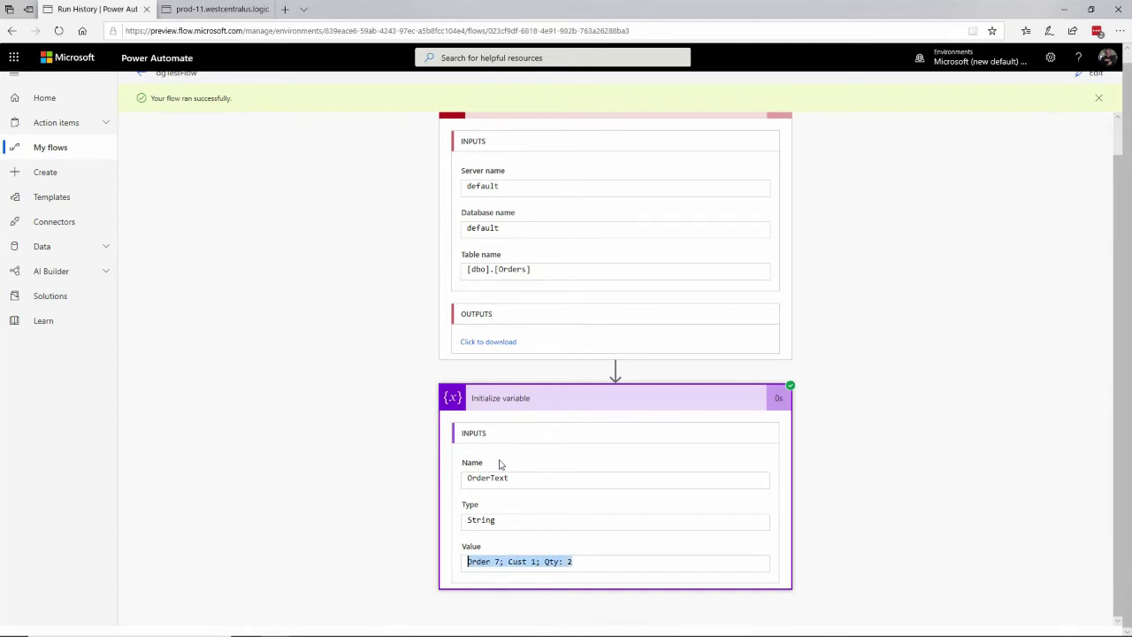
click(388, 449)
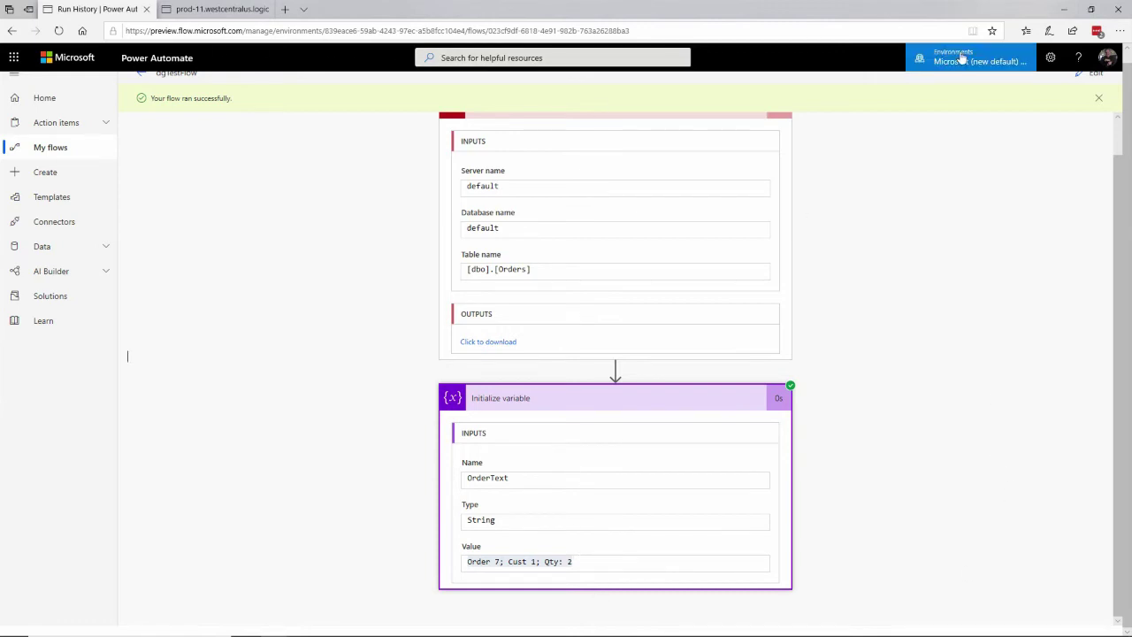
scroll(495, 132, up, 3)
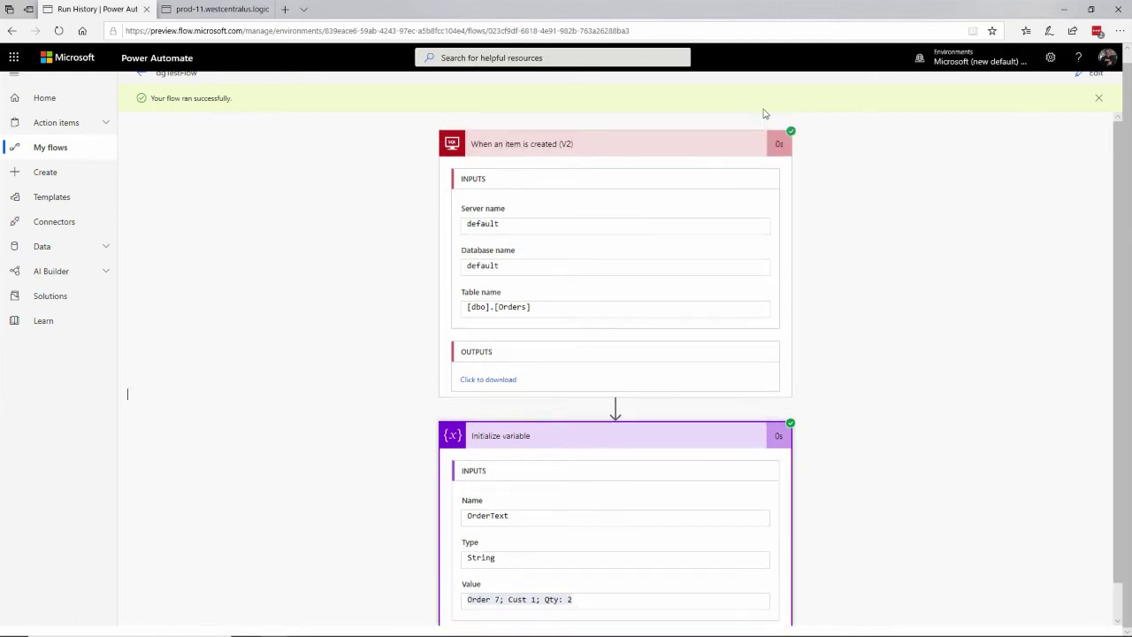
Add a OneDrive for Business Create file step with folder path /flowstuff
click(1089, 84)
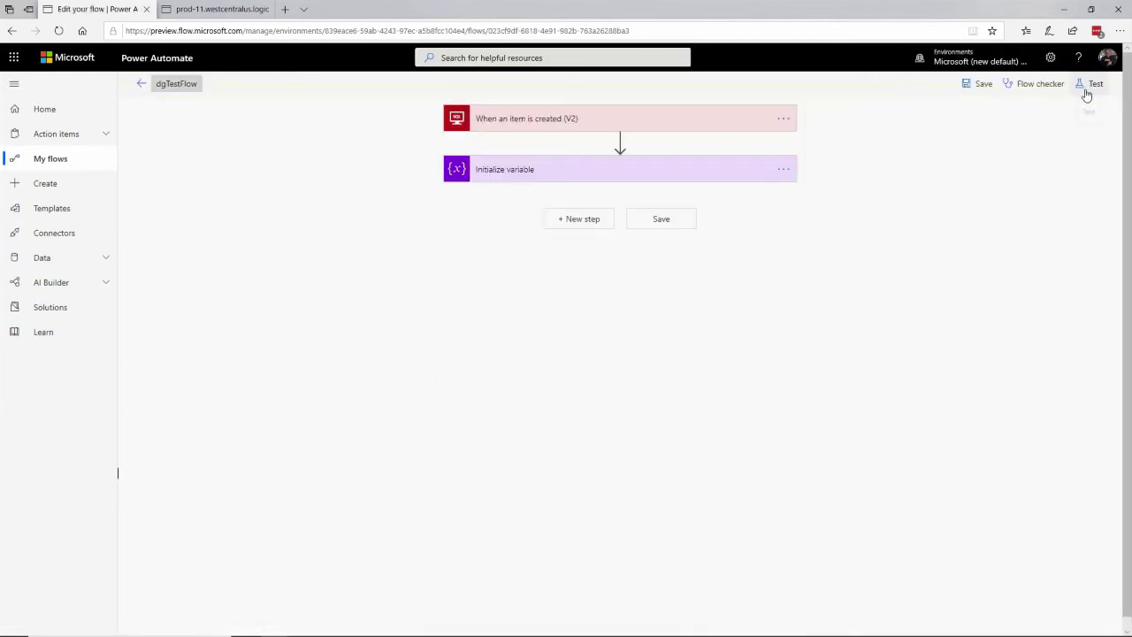
click(591, 219)
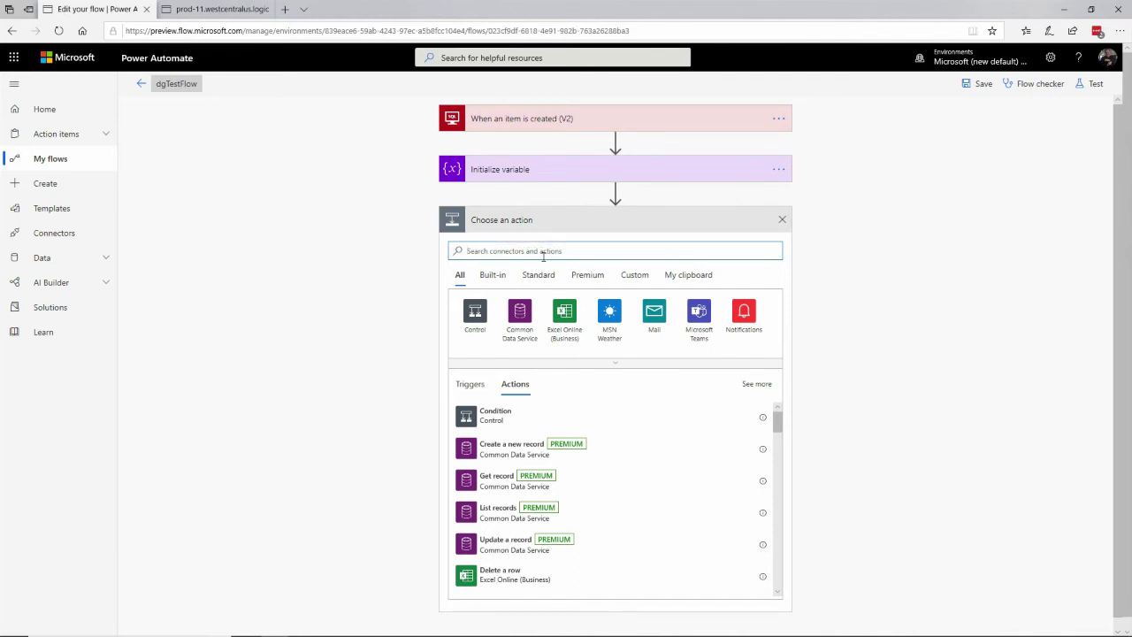
text(onedr)
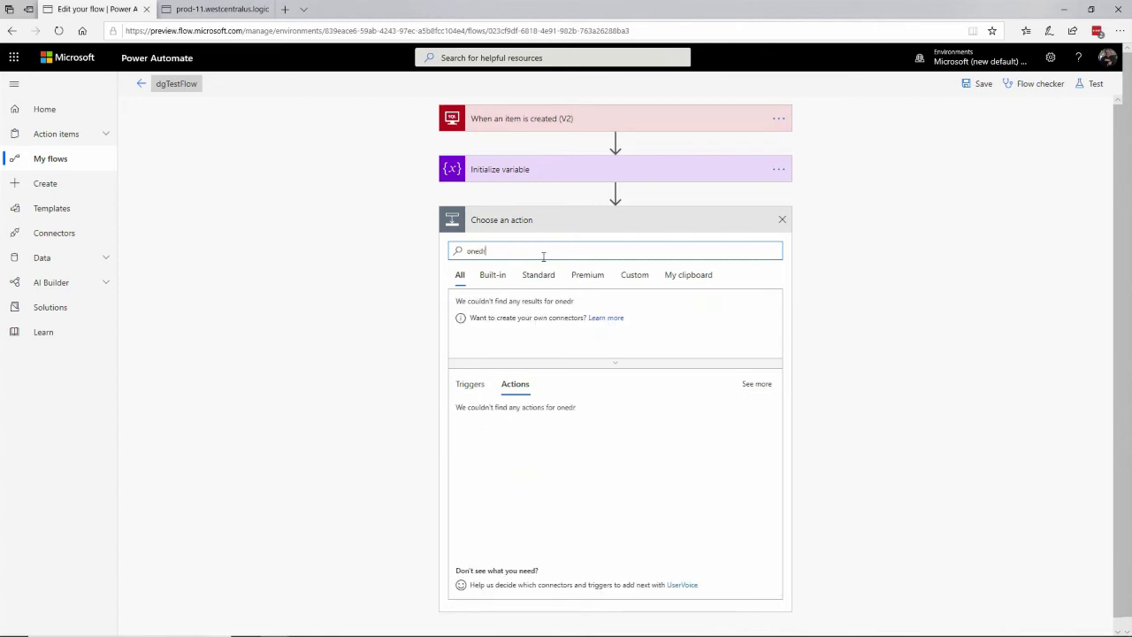
text(ive)
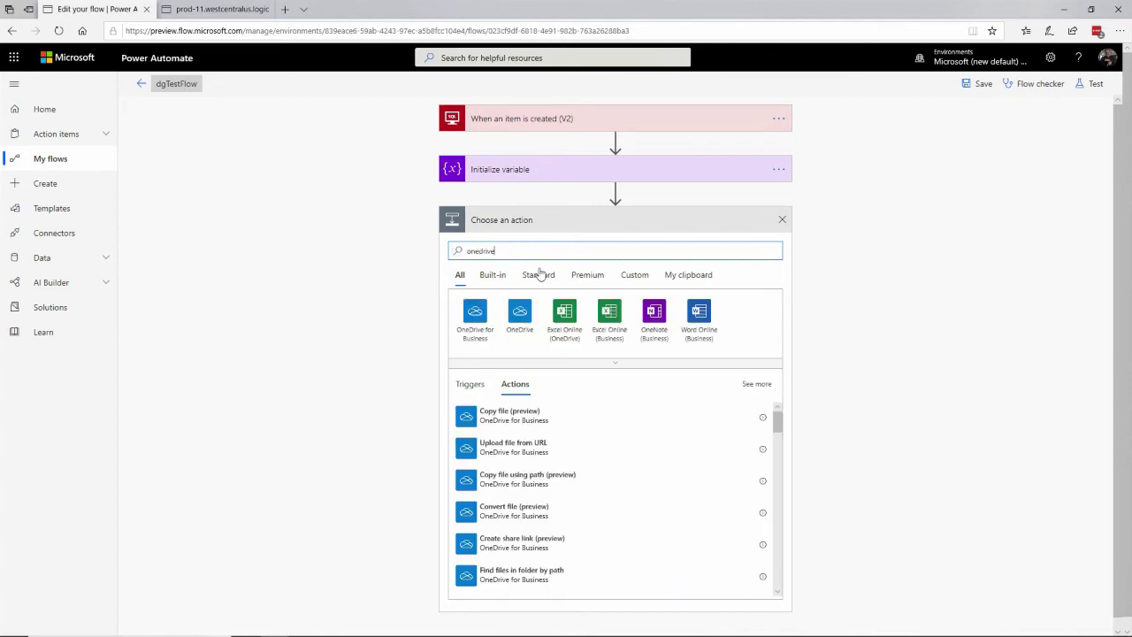
click(478, 318)
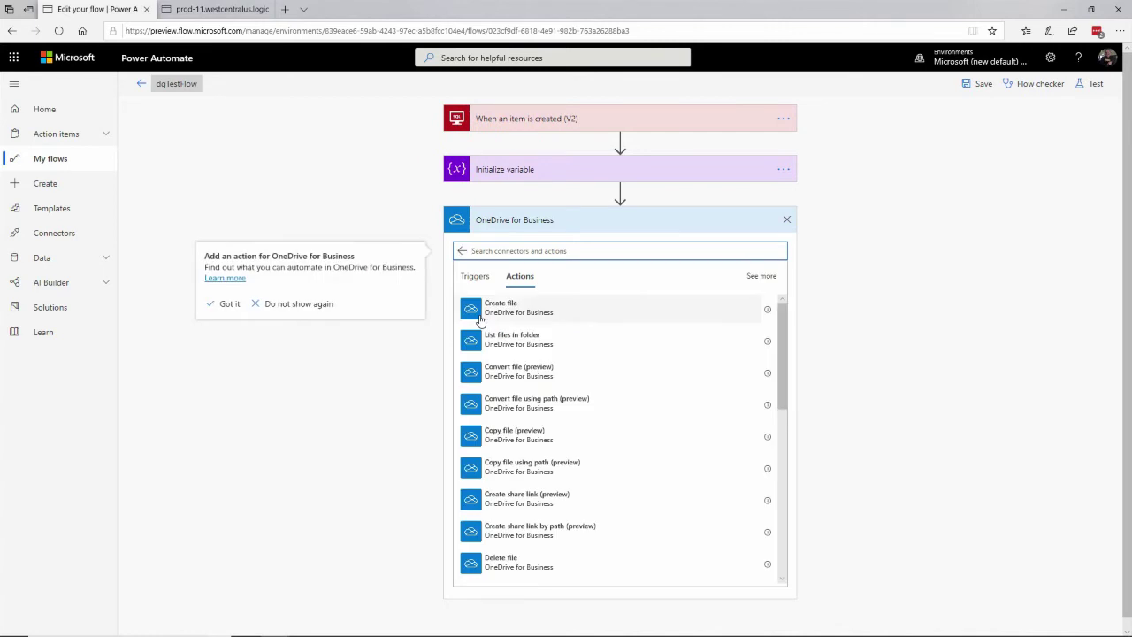
click(517, 313)
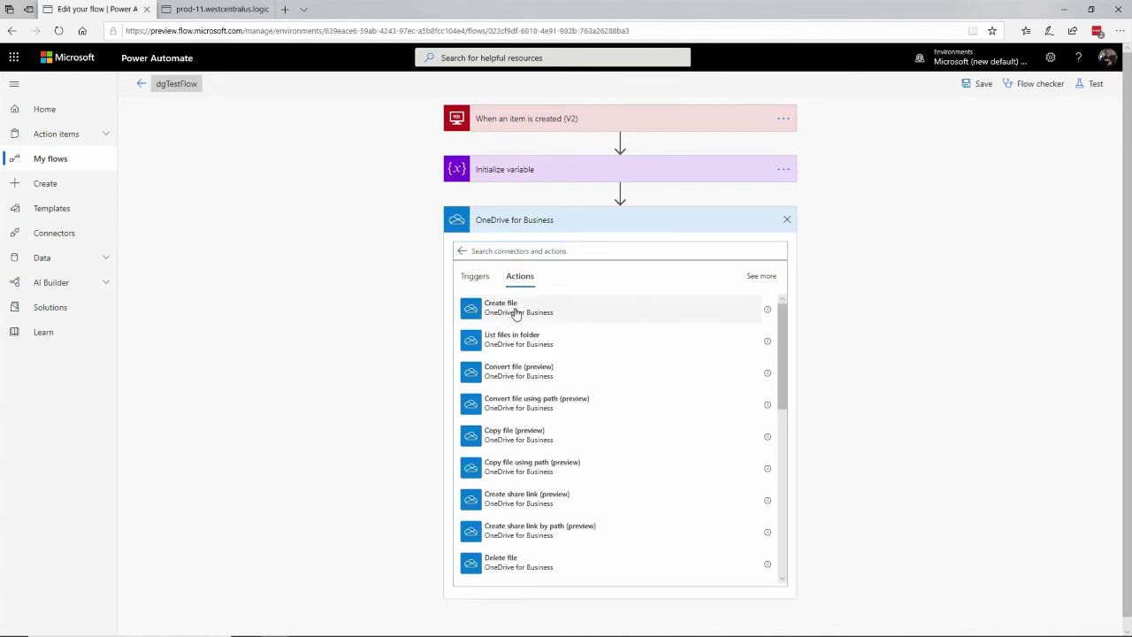
click(530, 313)
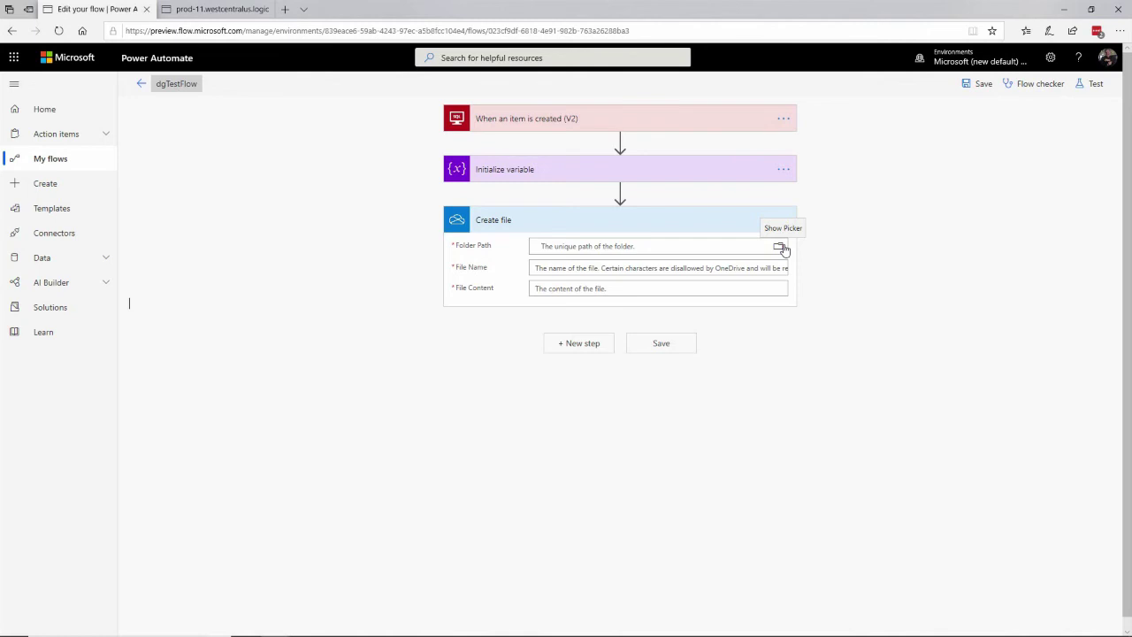
click(781, 248)
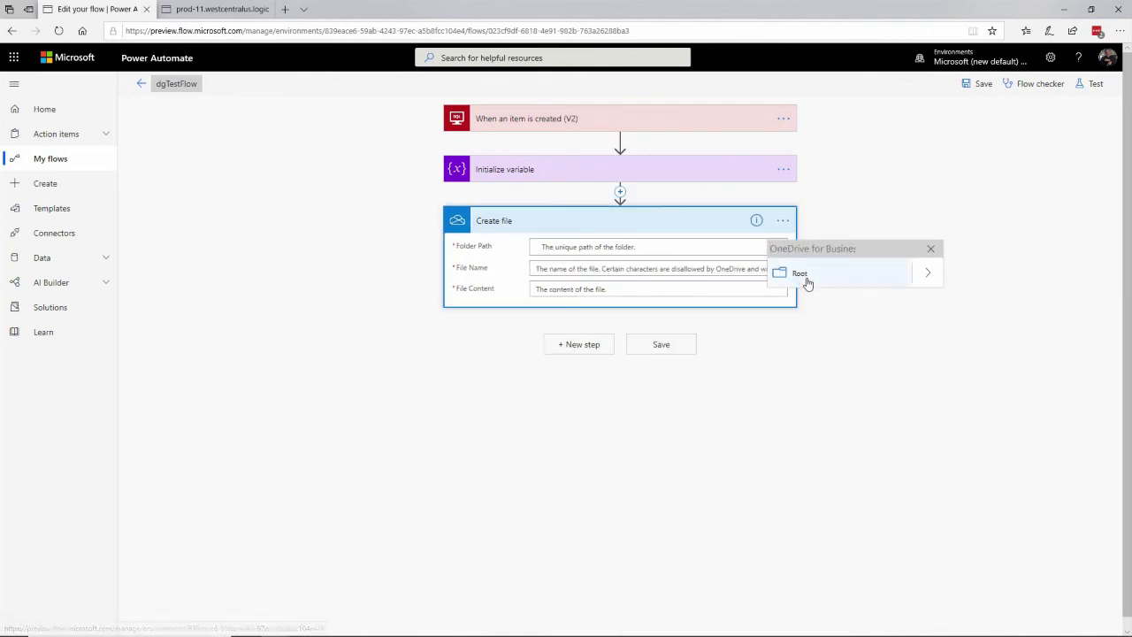
click(928, 281)
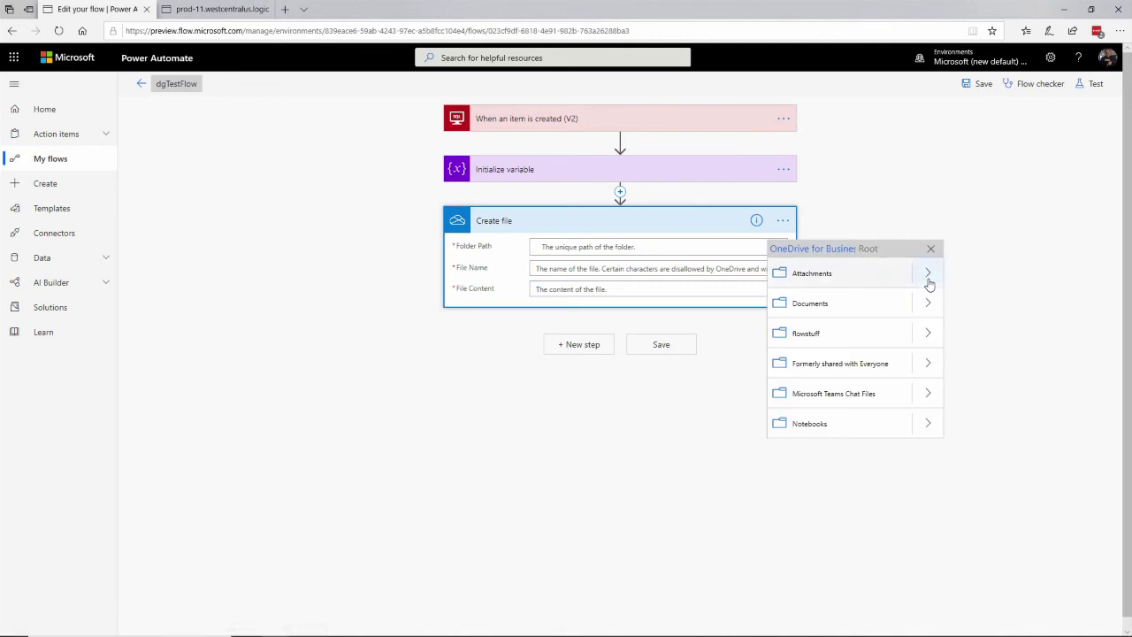
click(823, 333)
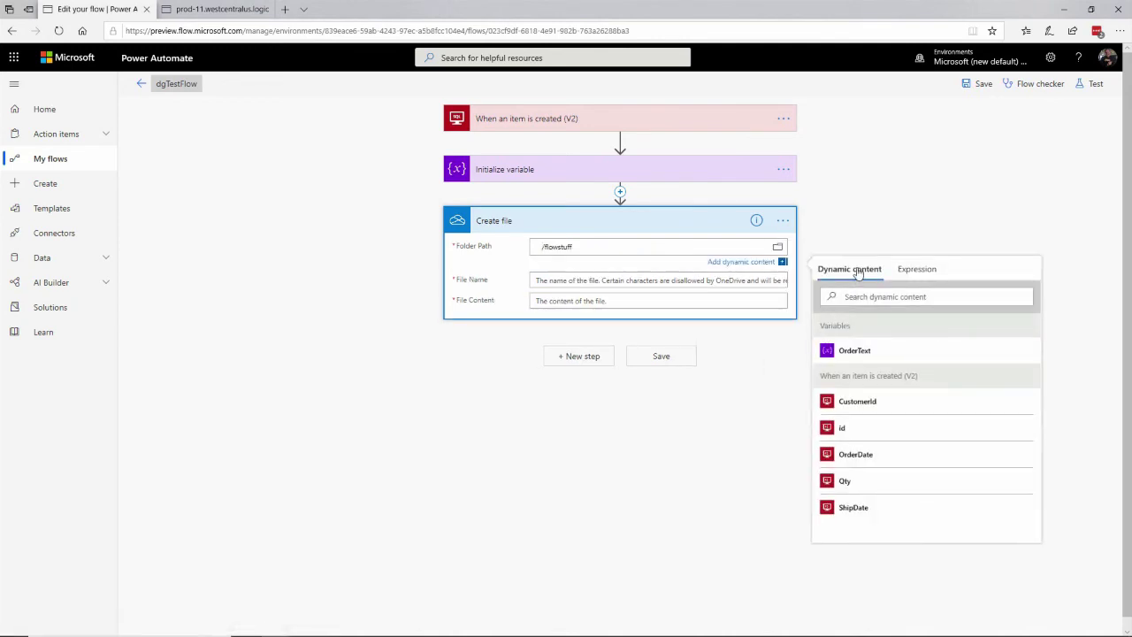
Set the file name to concat('ORD_', id) and the file content to the OrderText variable
click(559, 280)
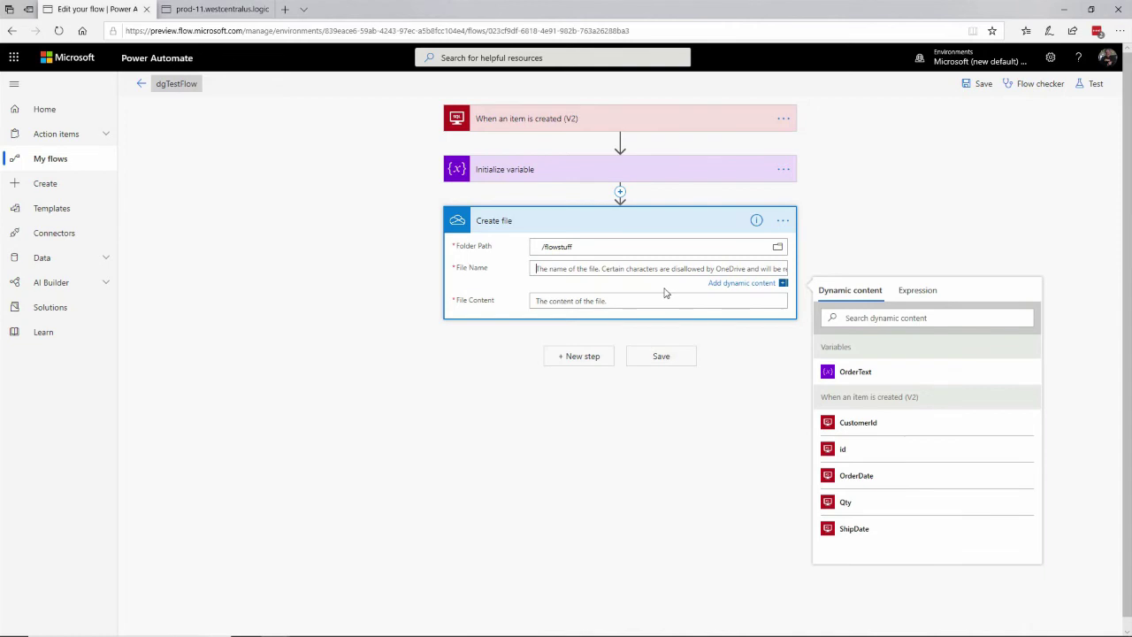
click(919, 293)
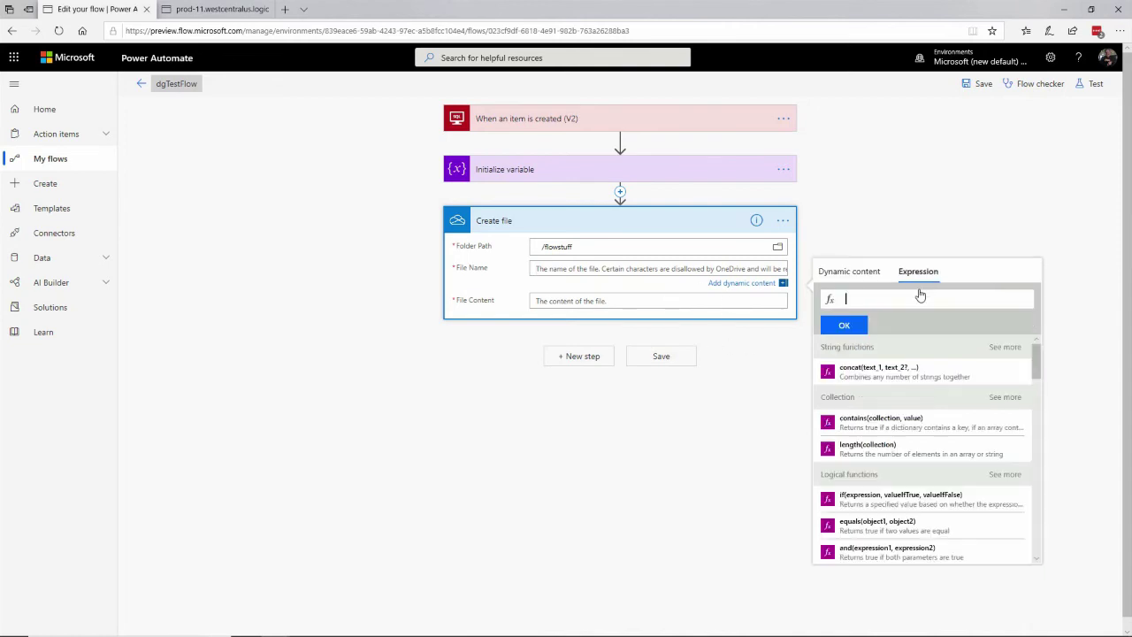
click(904, 371)
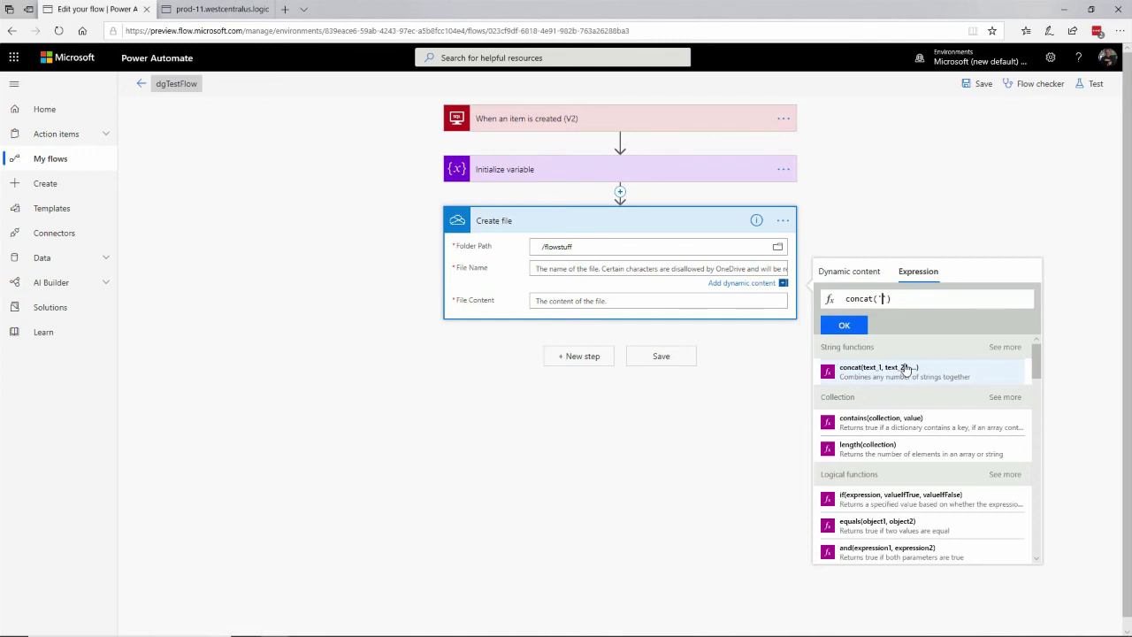
text(ORD_',)
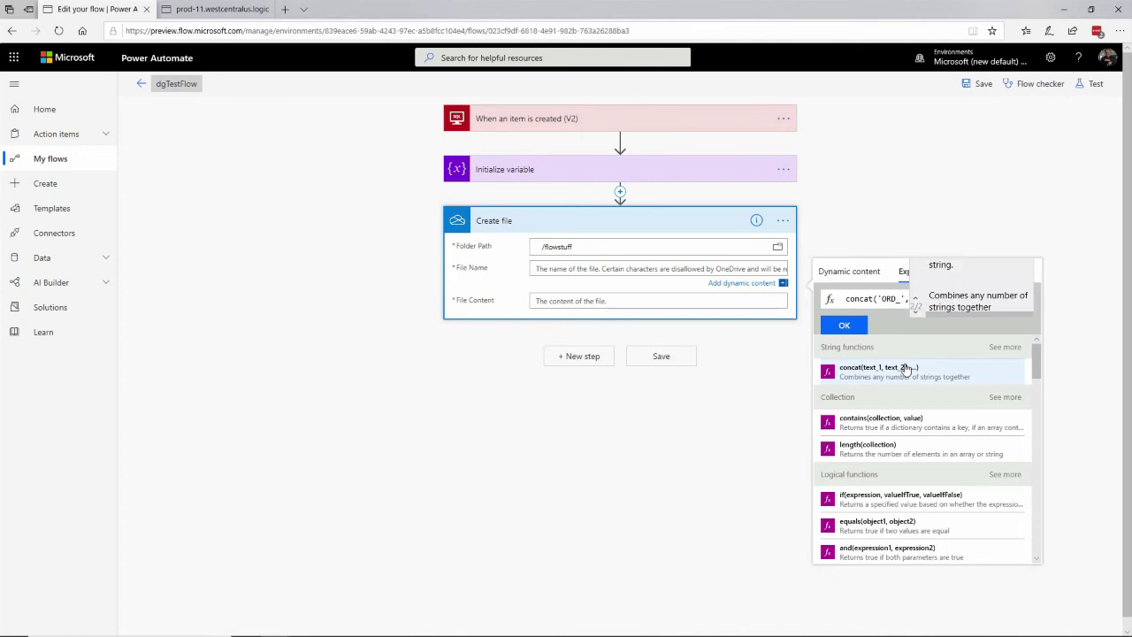
click(849, 271)
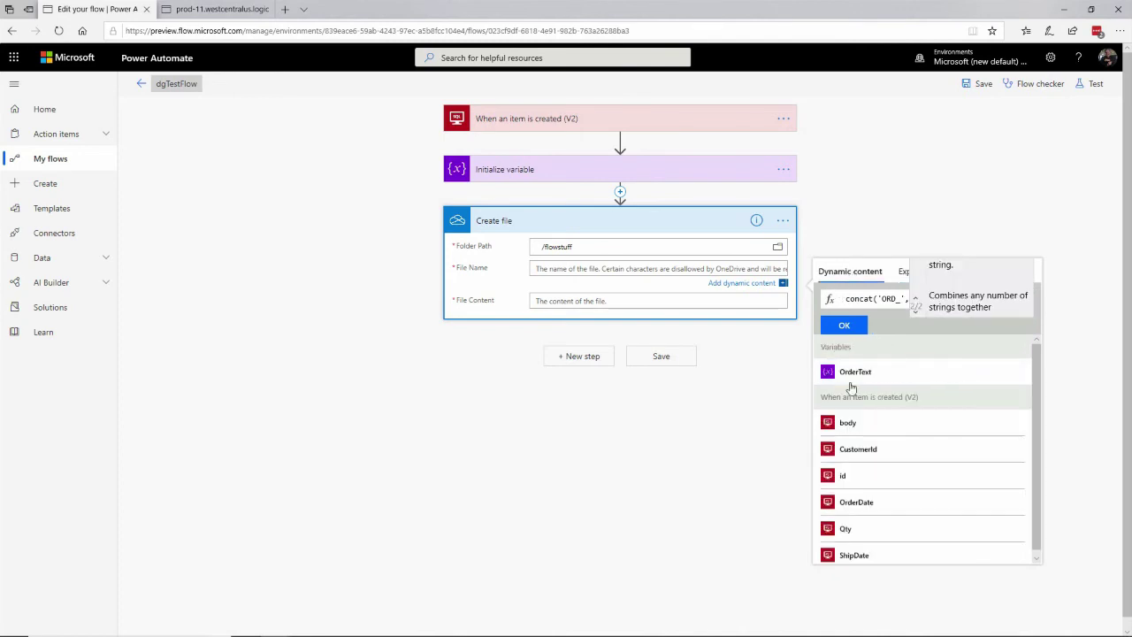
click(847, 476)
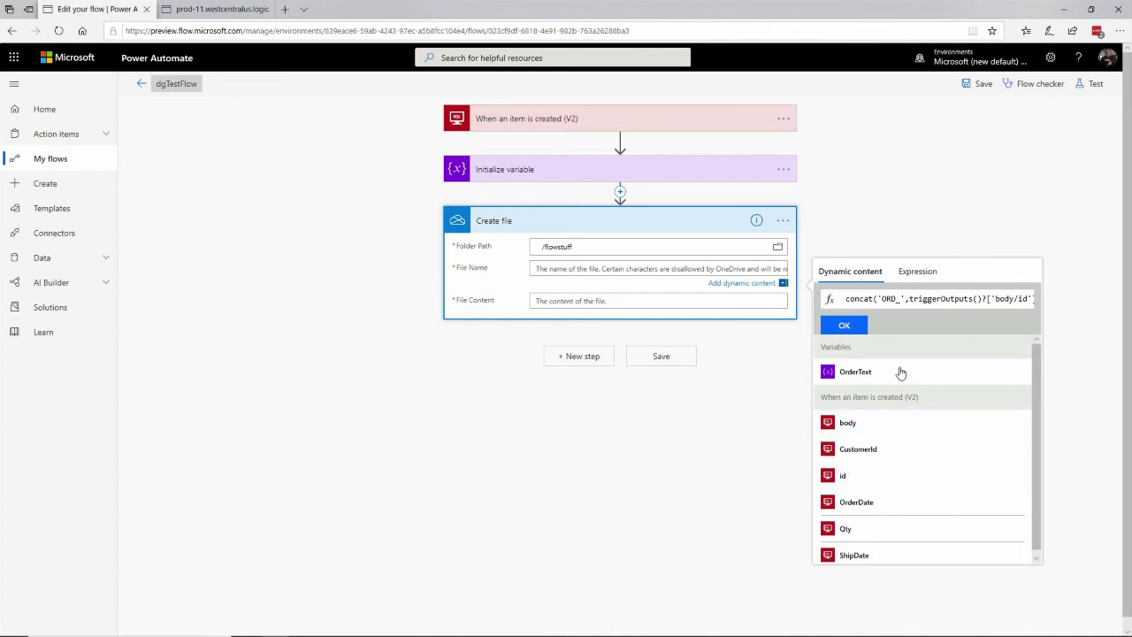
click(864, 326)
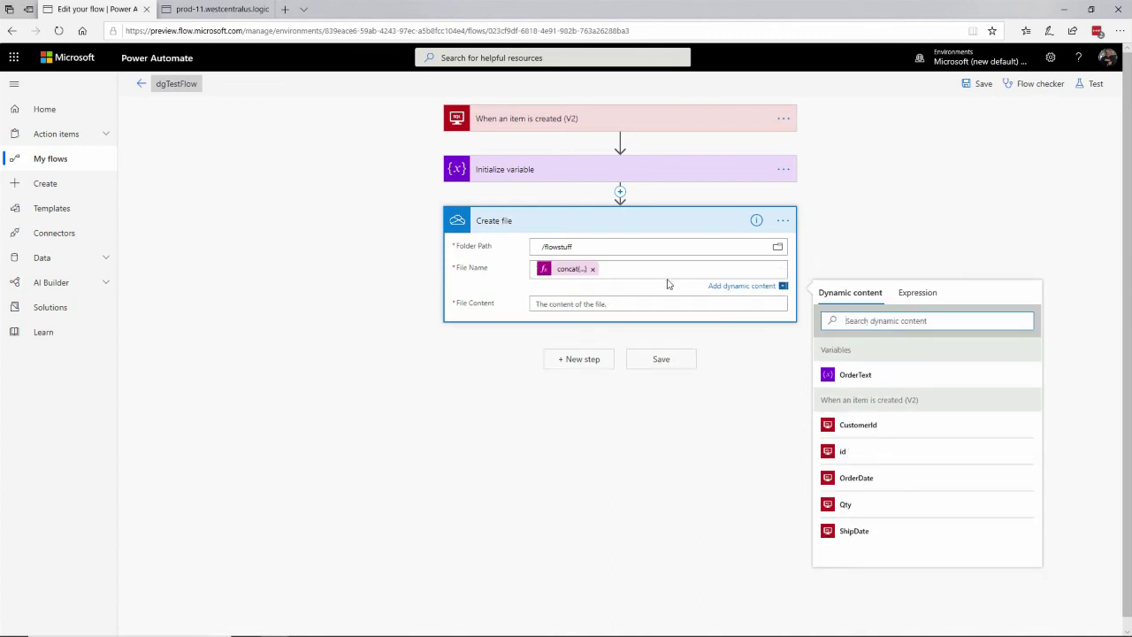
click(588, 303)
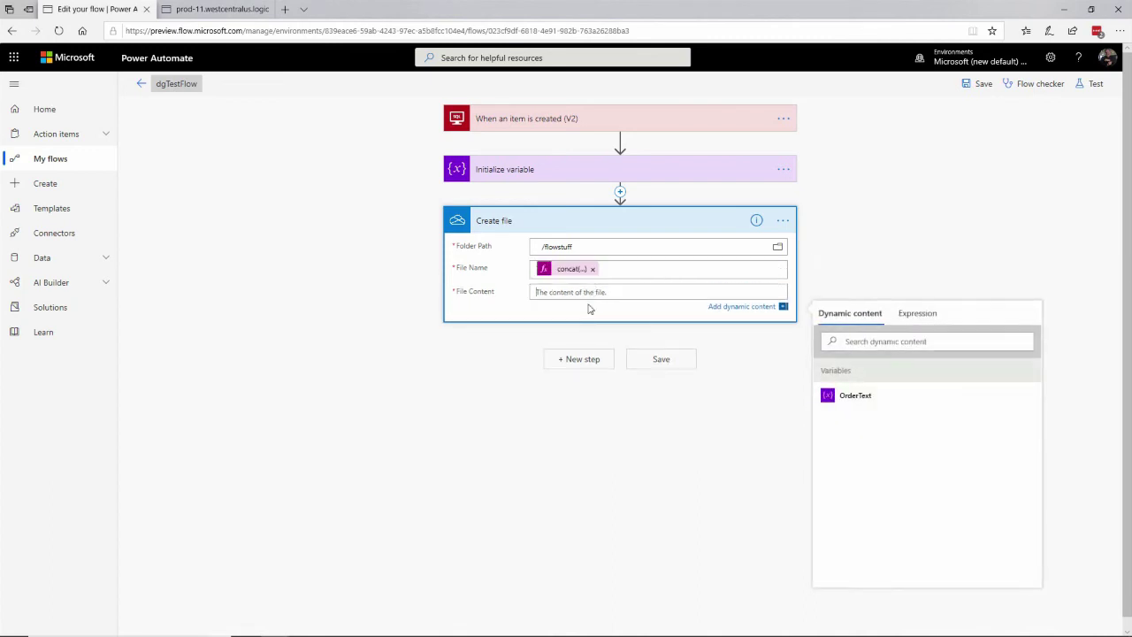
click(876, 398)
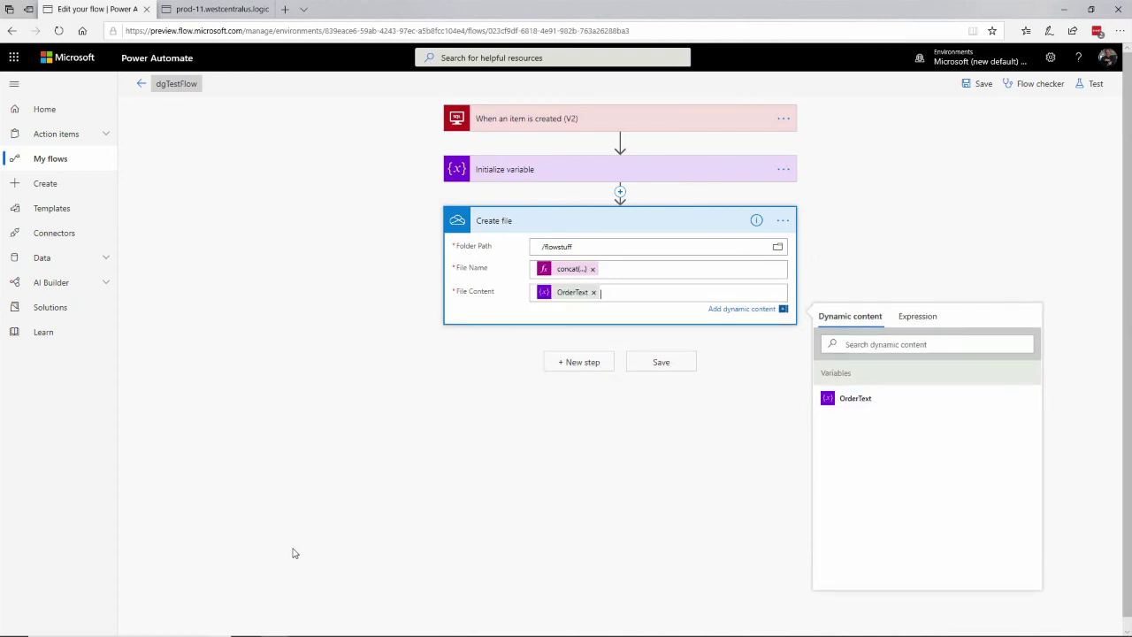
Save dgTestFlow and go to its details page with the connections and run history
click(973, 83)
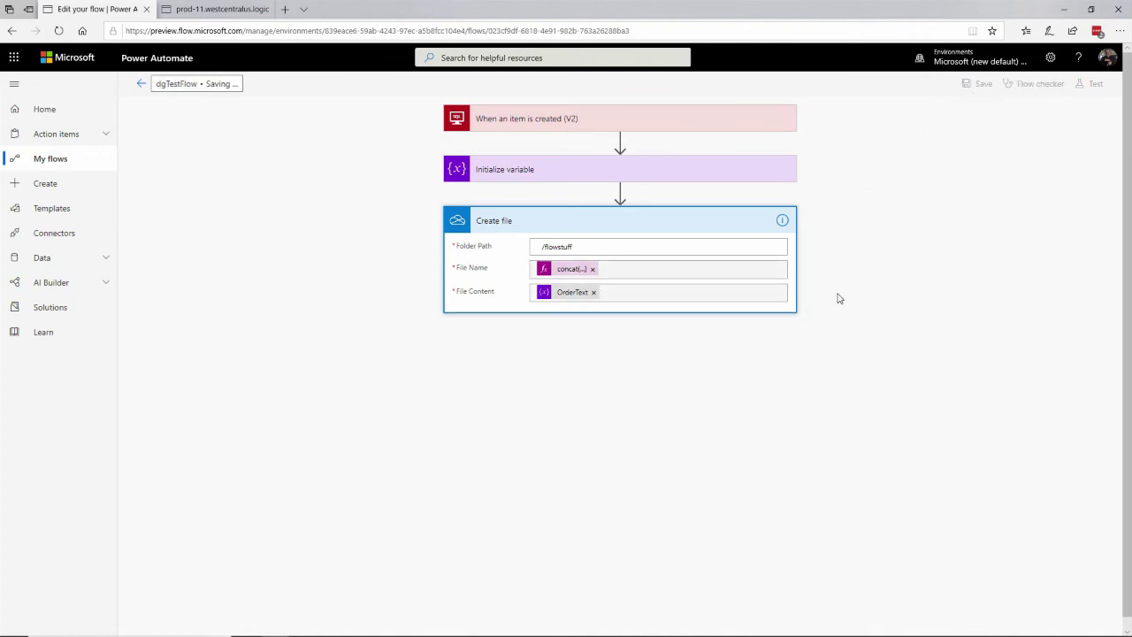
click(148, 87)
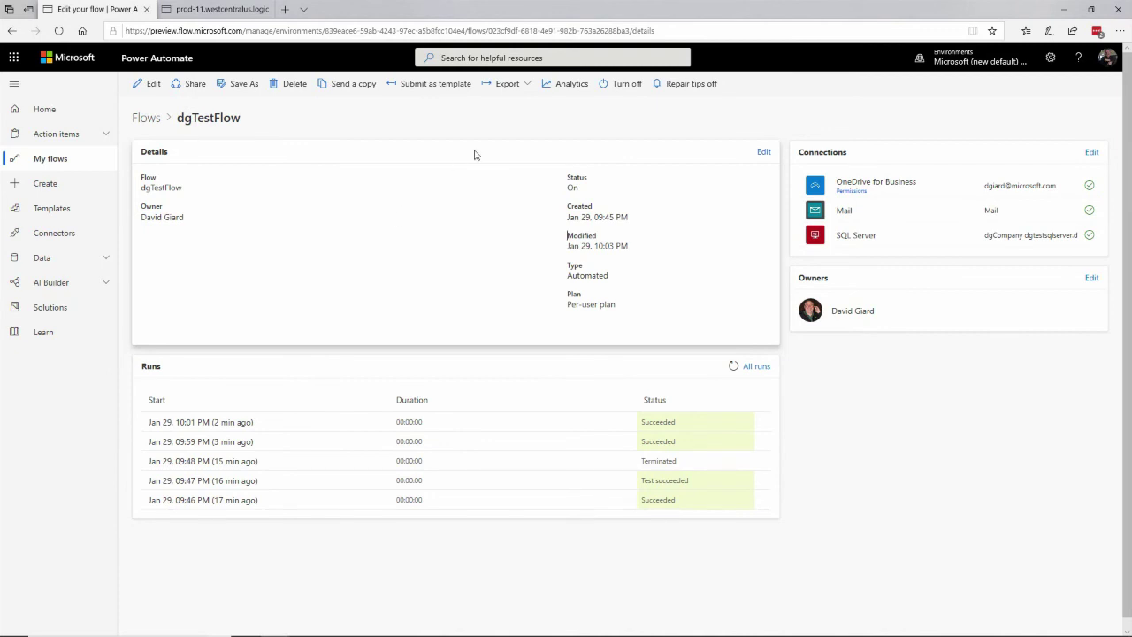
In SSMS, run the insert script for a Qty 55 order, then rerun the Orders listing query
key(alt+Tab)
key(alt+Tab)
key(alt+Tab)
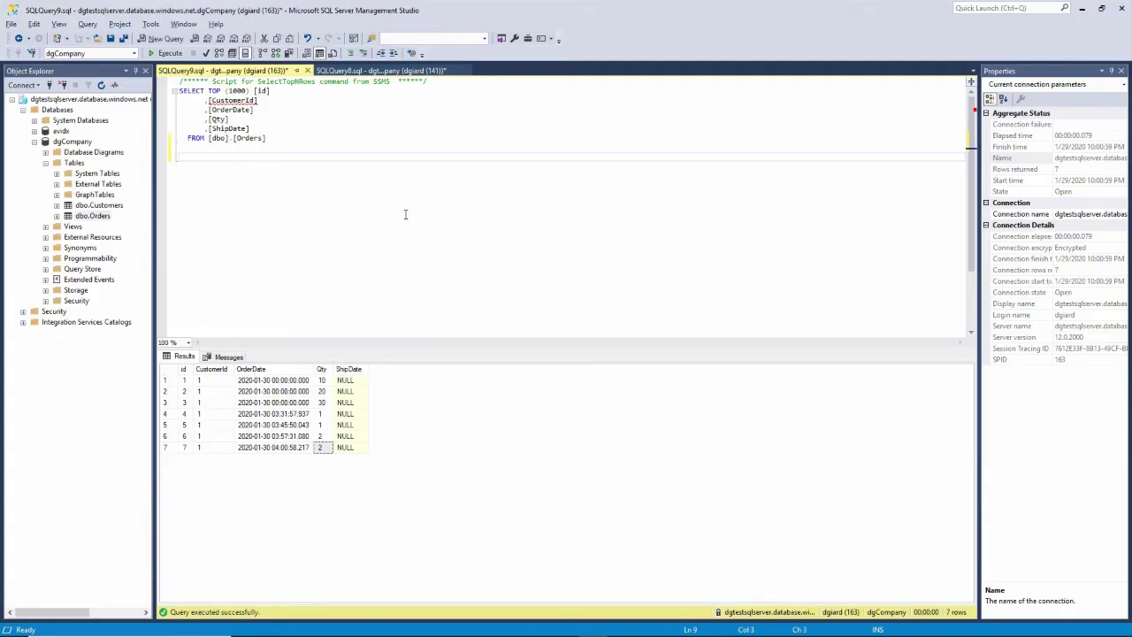
key(ctrl+Tab)
click(233, 203)
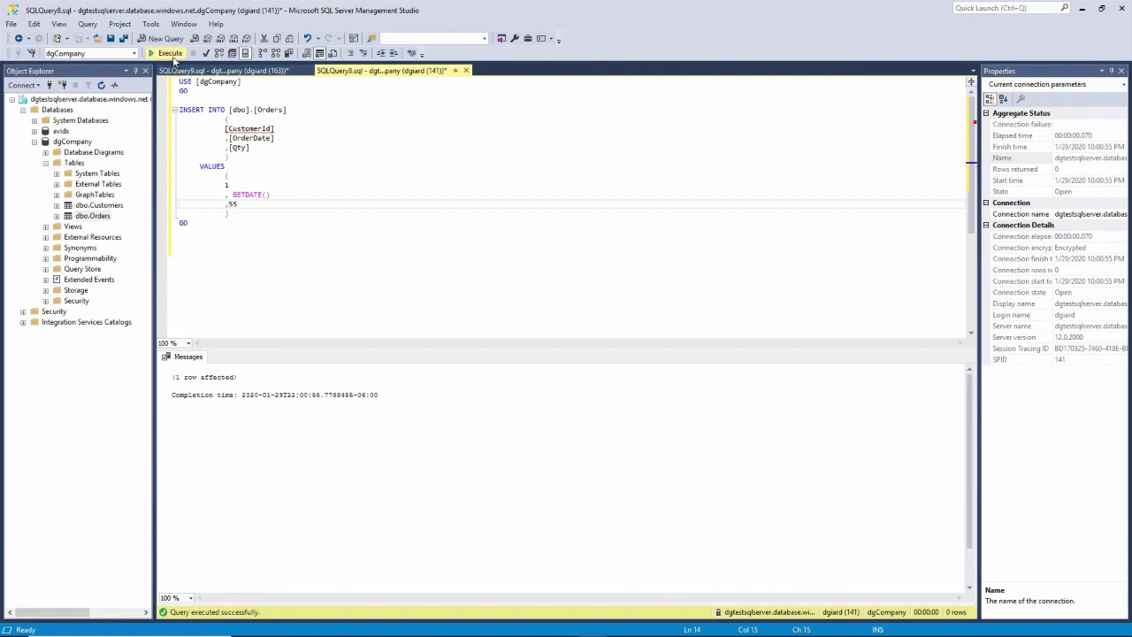
click(168, 53)
click(221, 70)
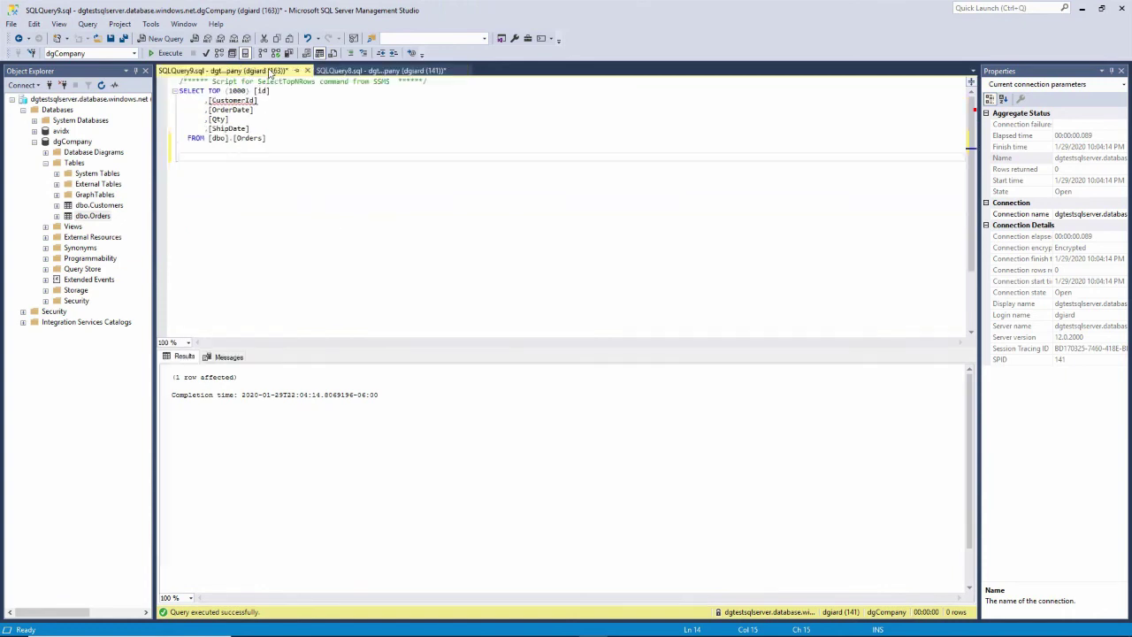
click(168, 53)
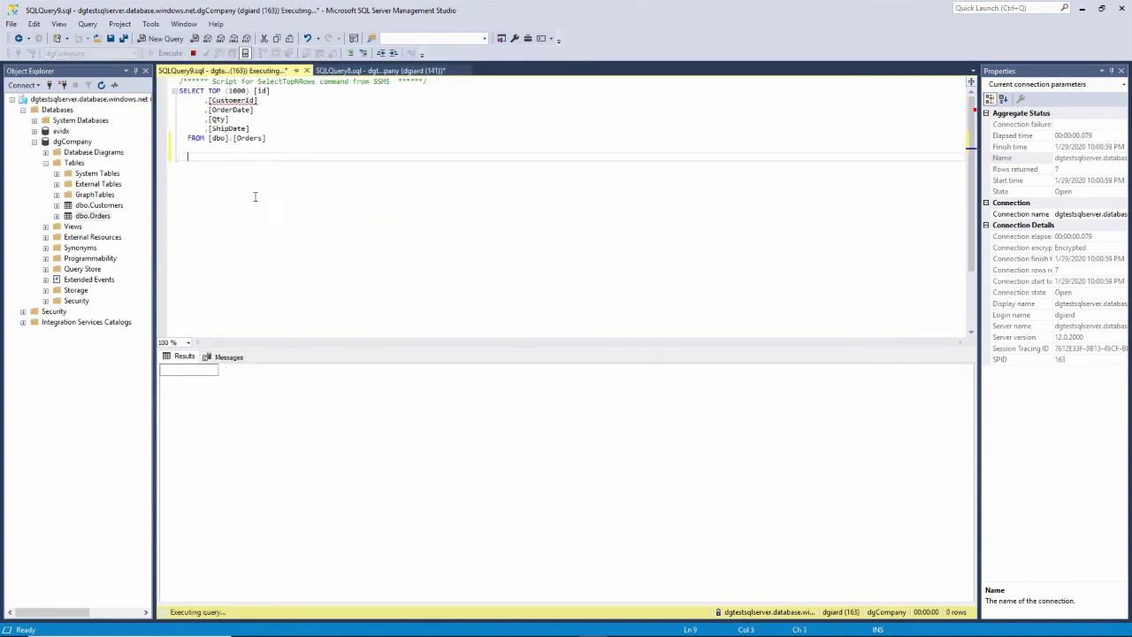
Check new row 8's id, CustomerId, OrderDate and Qty 55, then return to the flow details page
click(185, 459)
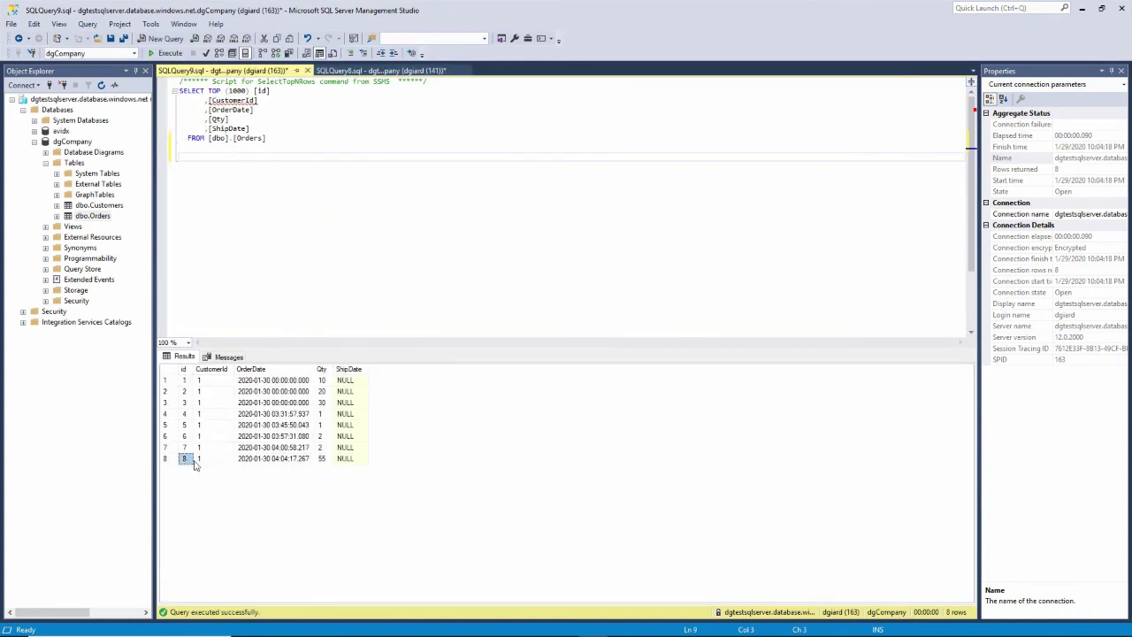
click(201, 460)
click(267, 462)
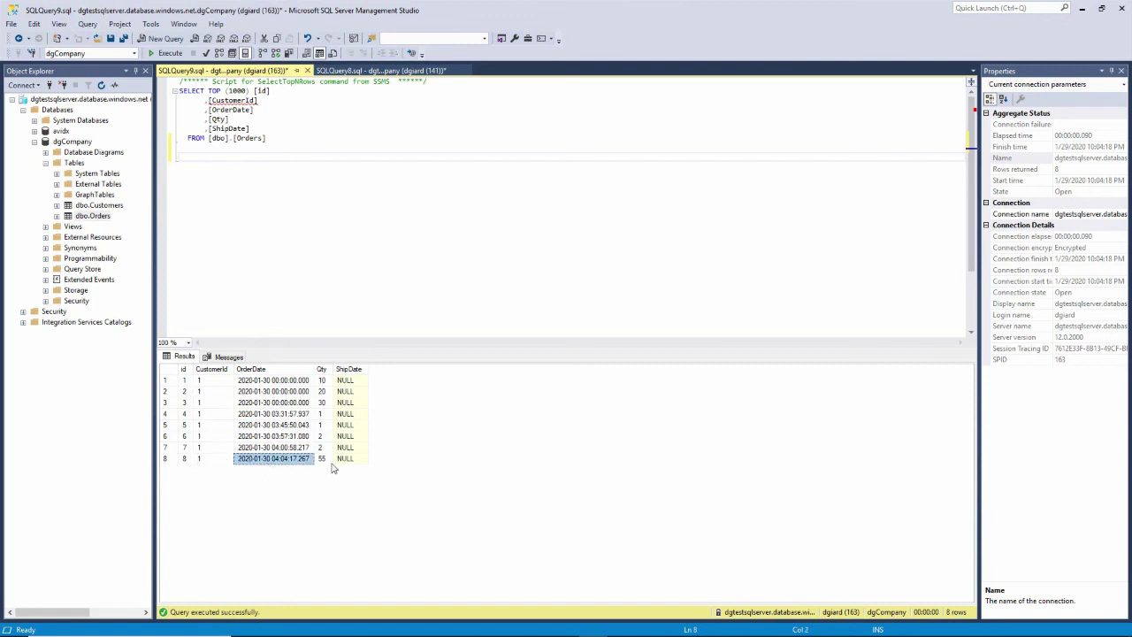
click(325, 460)
click(407, 217)
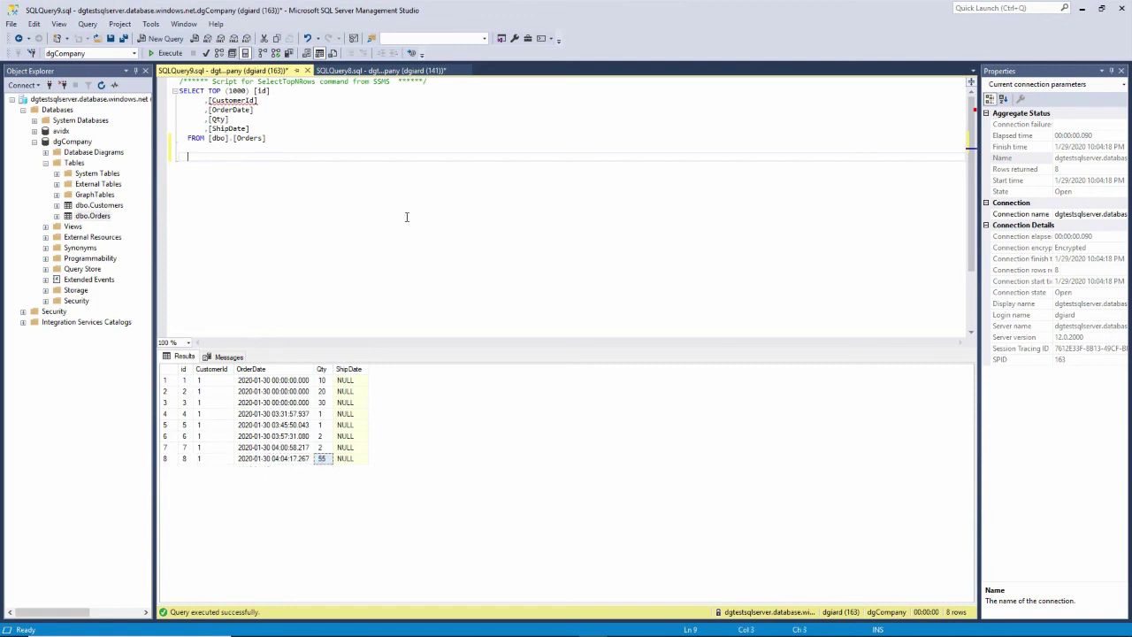
key(alt+Tab)
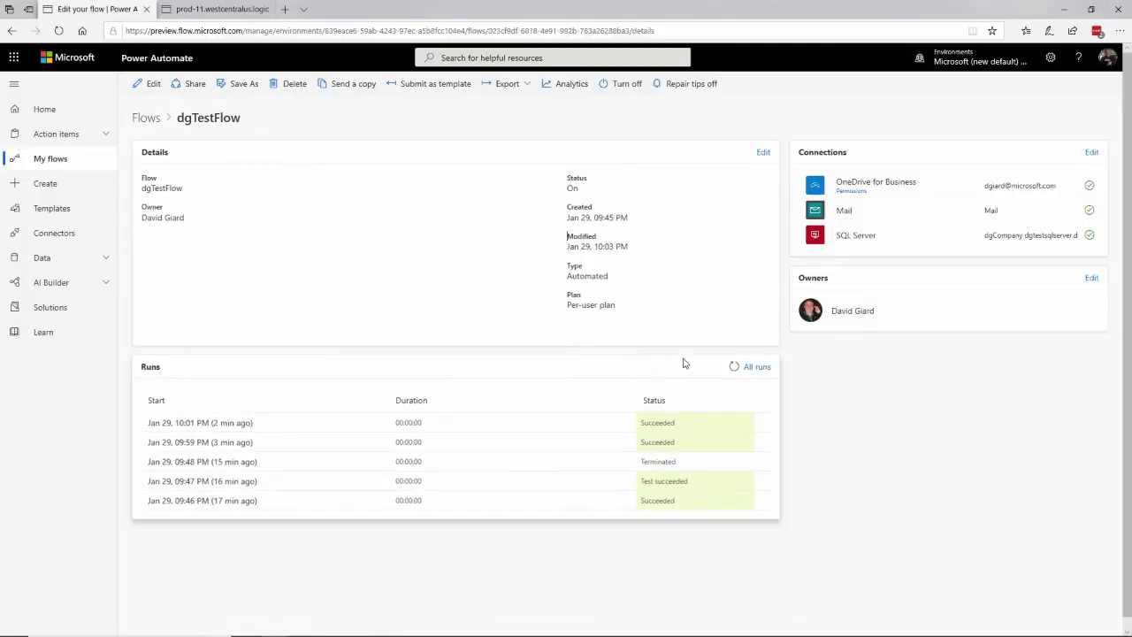
Refresh the runs list to show the Succeeded 10:04 PM run, then open the flow editor
click(734, 368)
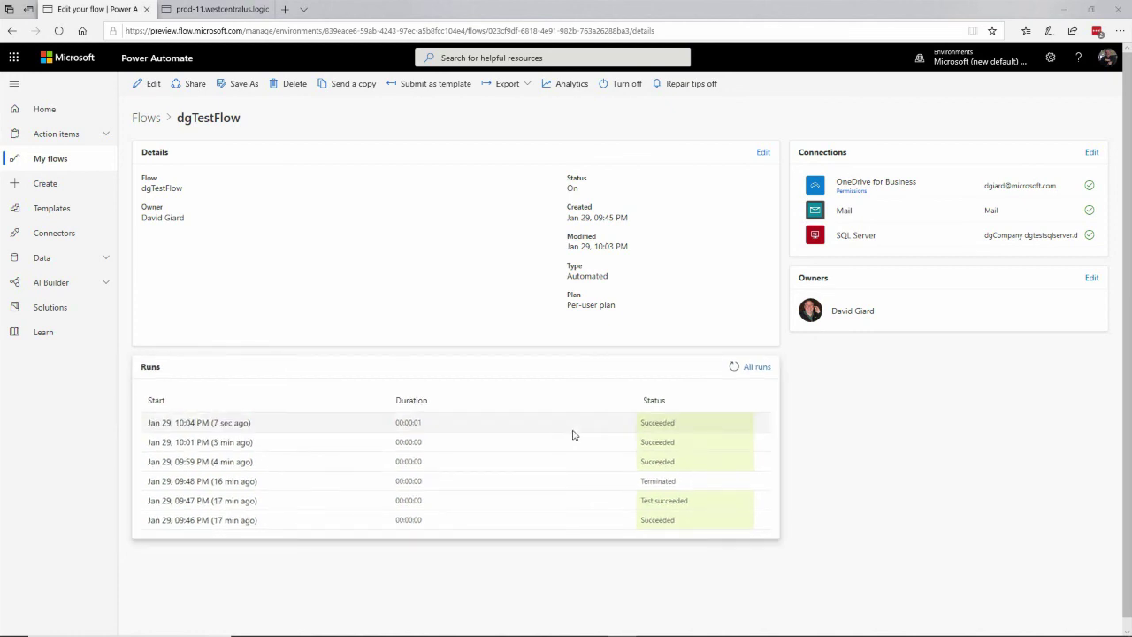
click(151, 86)
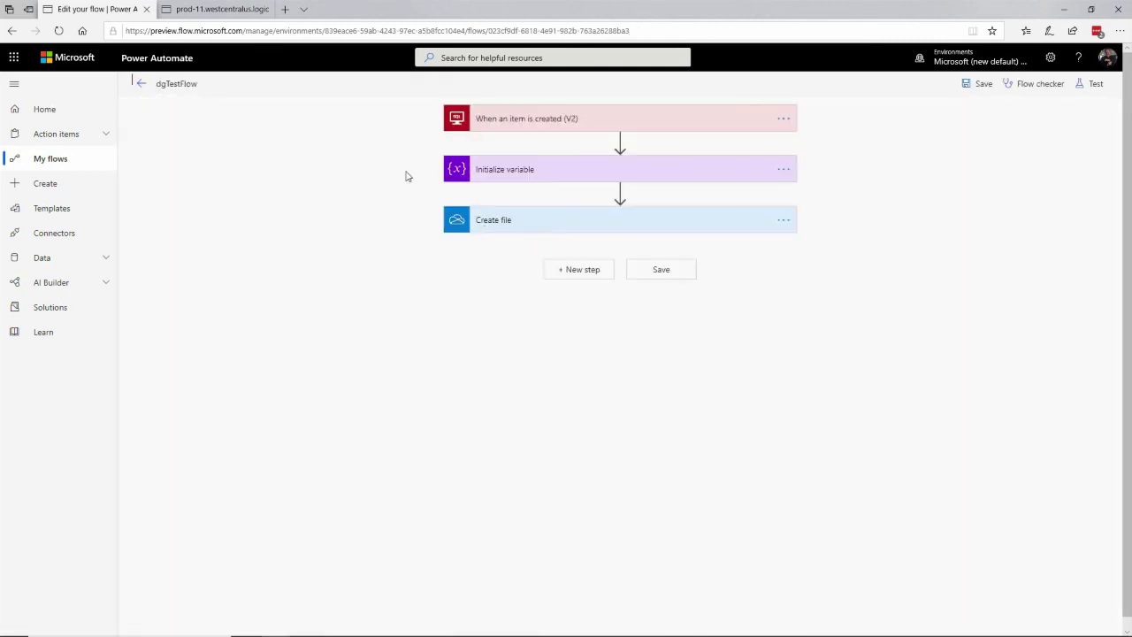
Open OneDrive in a new tab and sign in with the account e-mail
click(291, 12)
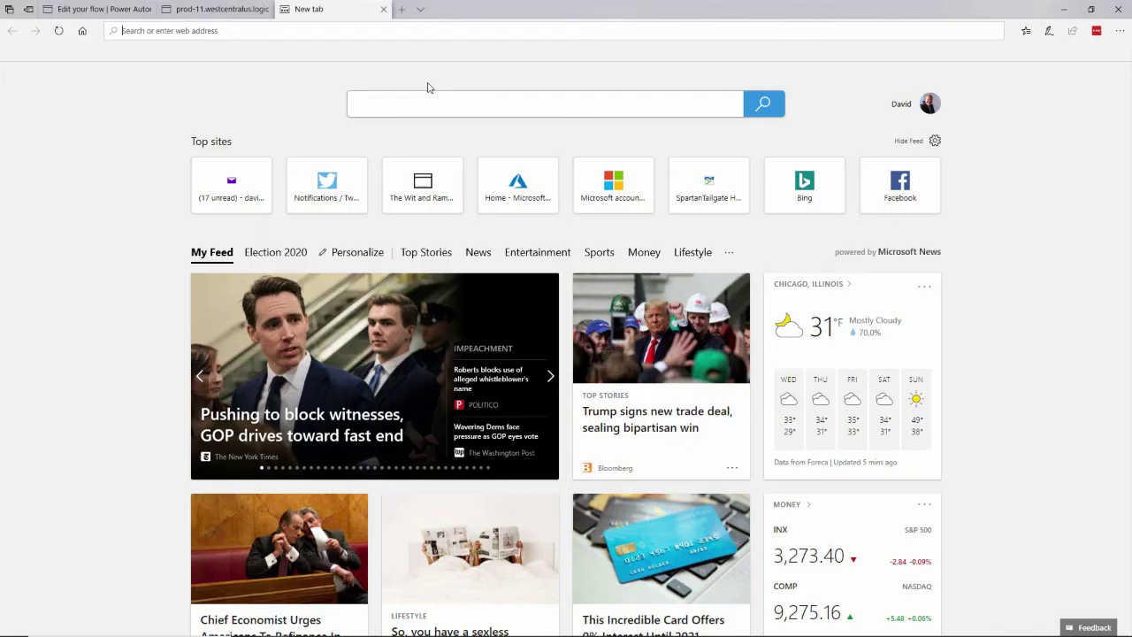
text(prod)
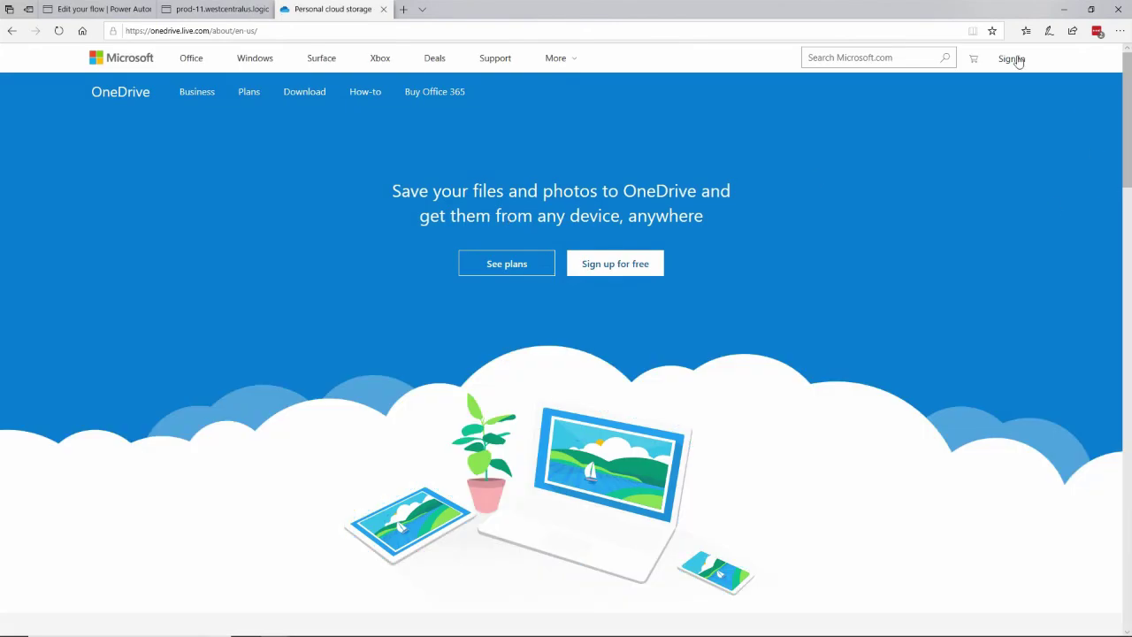
click(1012, 58)
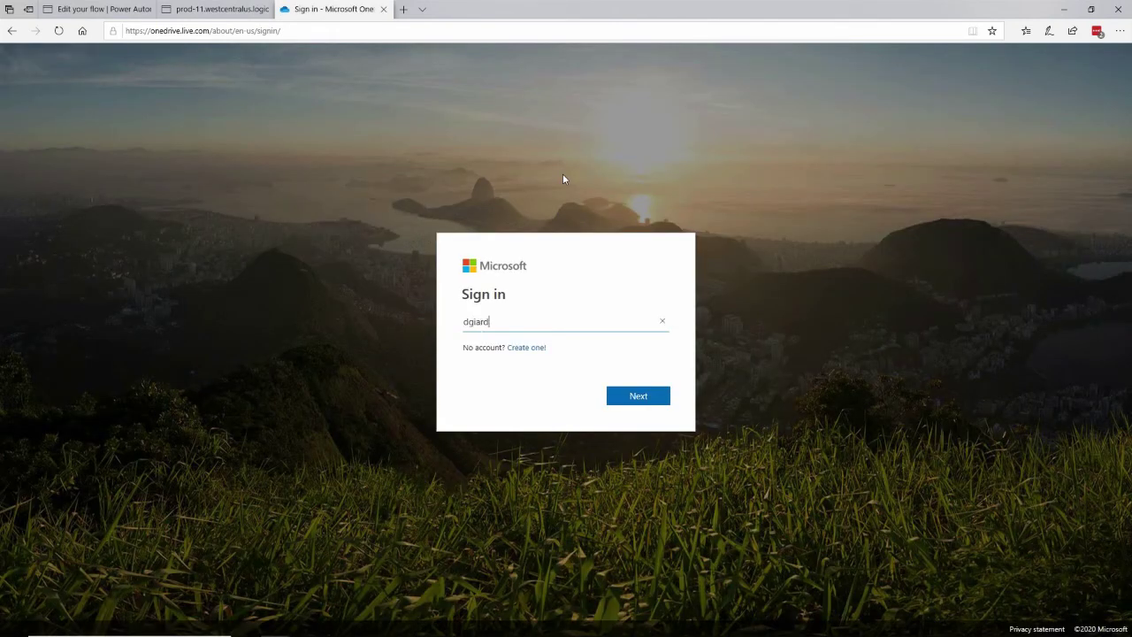
key(Return)
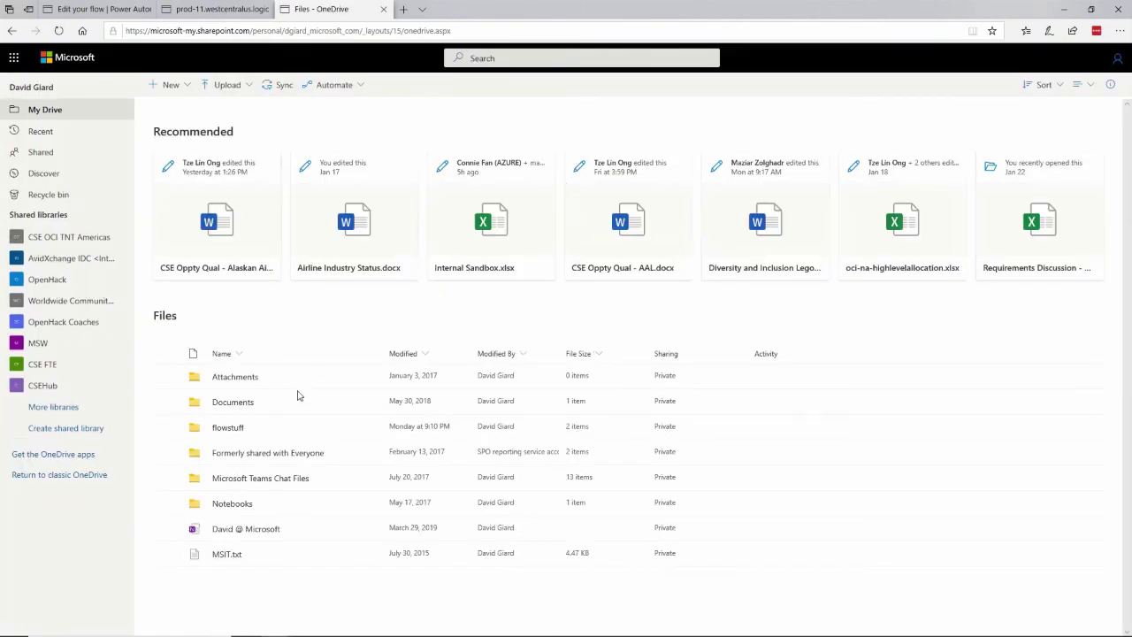
Open ORD_8 in the flowstuff folder and download it
click(229, 429)
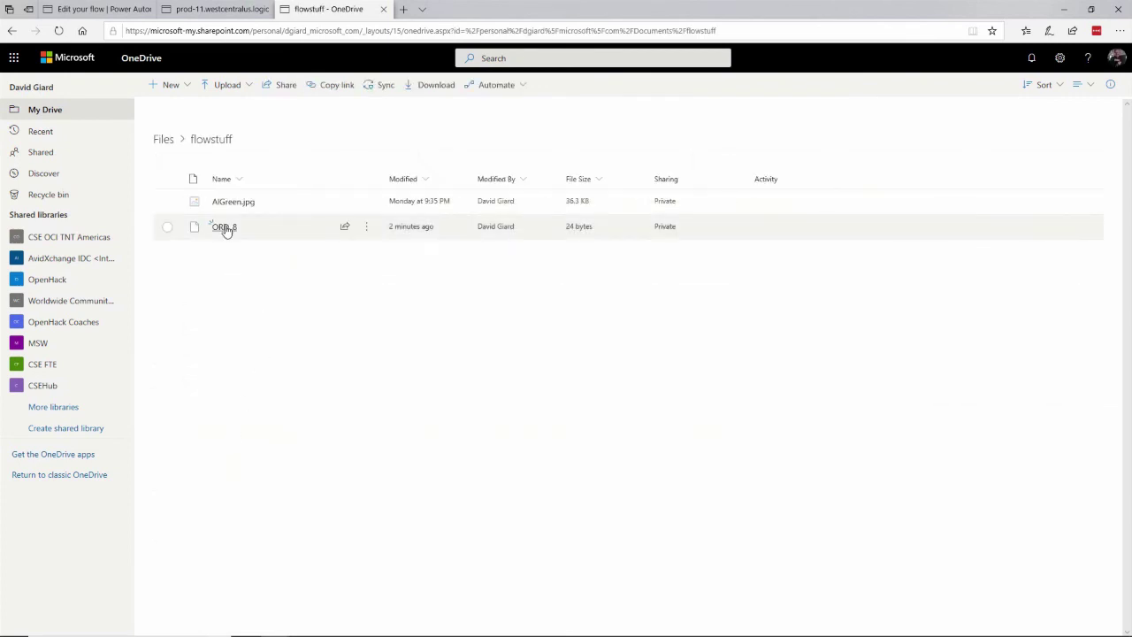
click(226, 228)
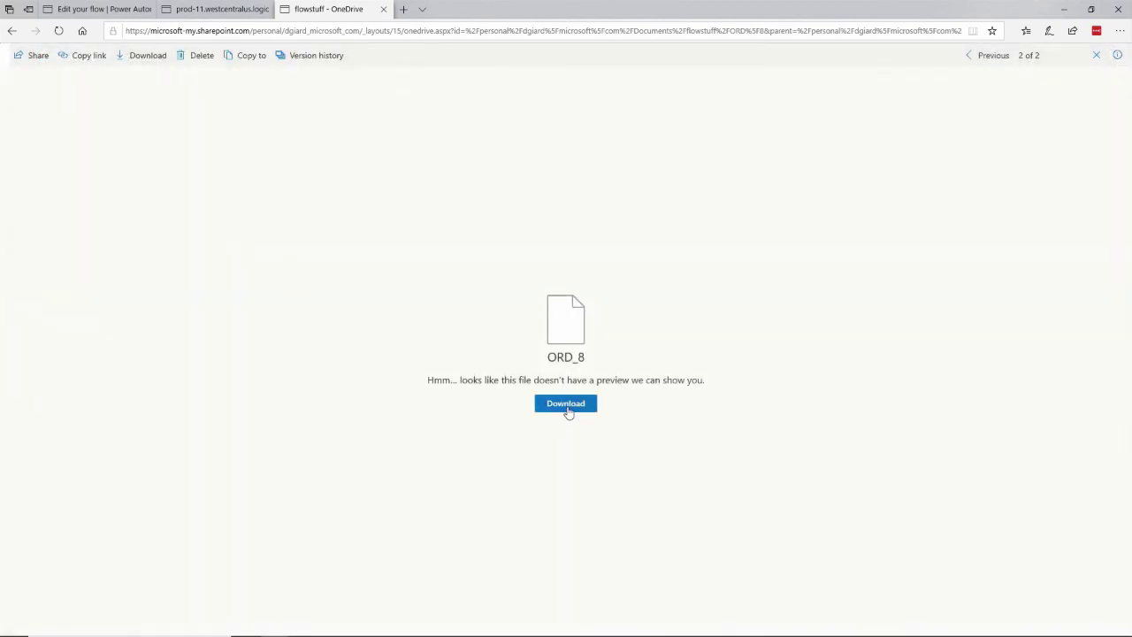
click(566, 407)
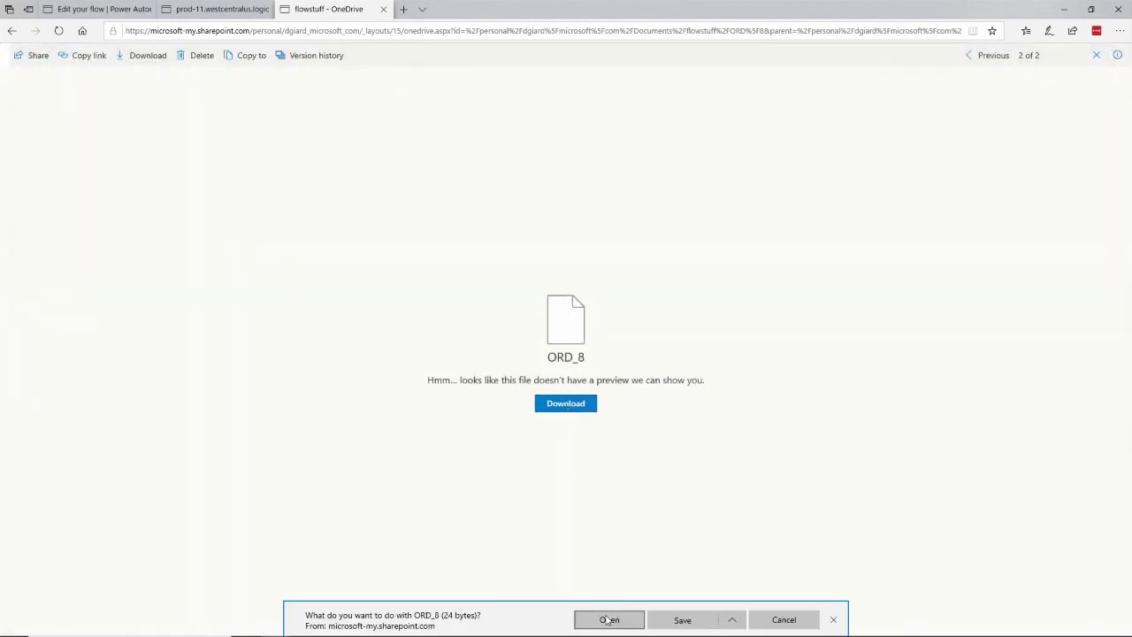
Save ORD_8 to Downloads, open it in Notepad++ to confirm 'Order 8; Cust 1; Qty: 55', then return to Edge
click(682, 620)
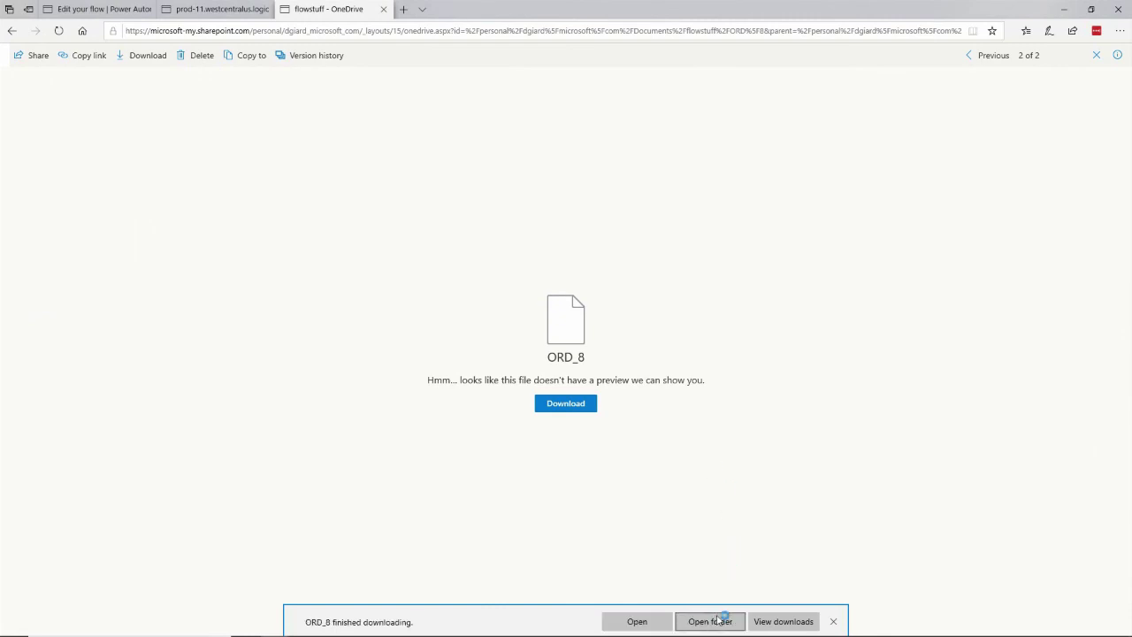
click(718, 620)
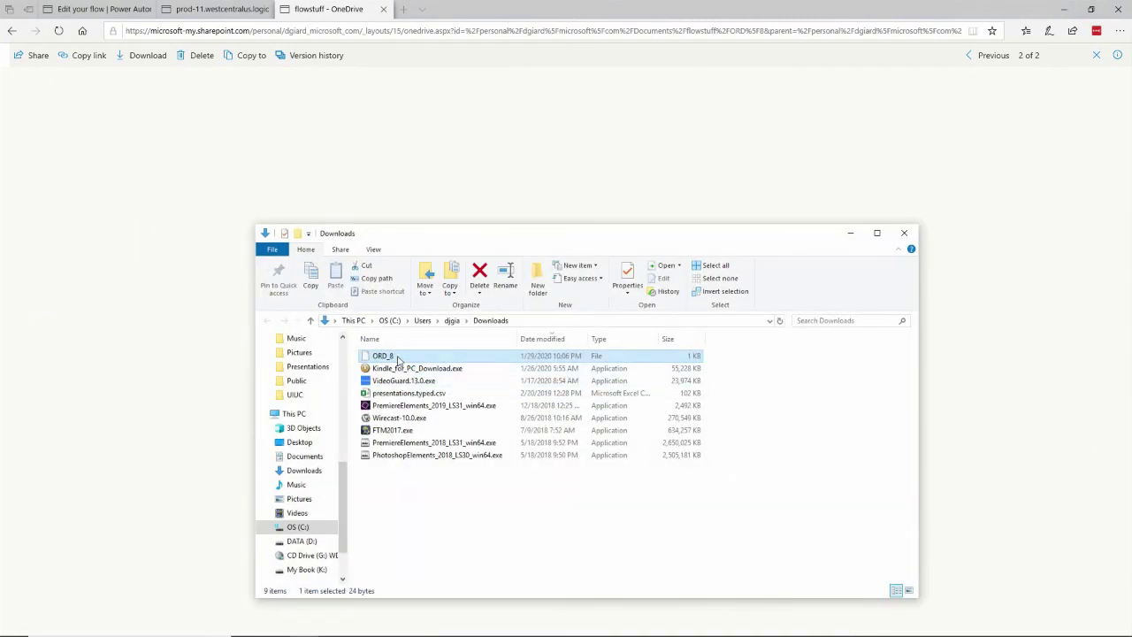
right_click(398, 358)
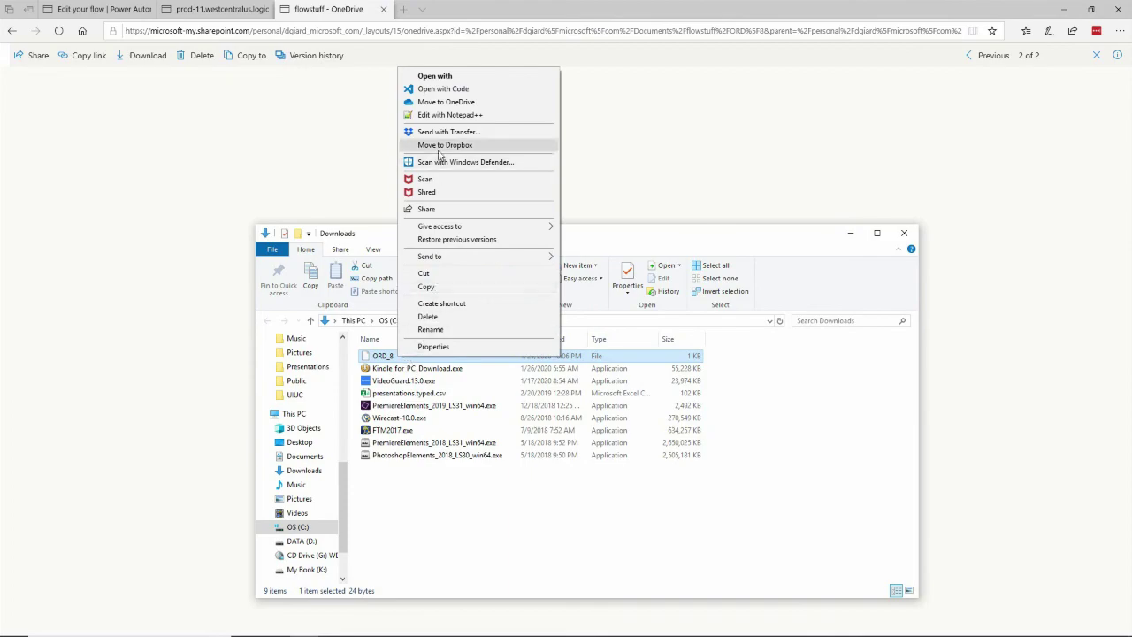
click(447, 116)
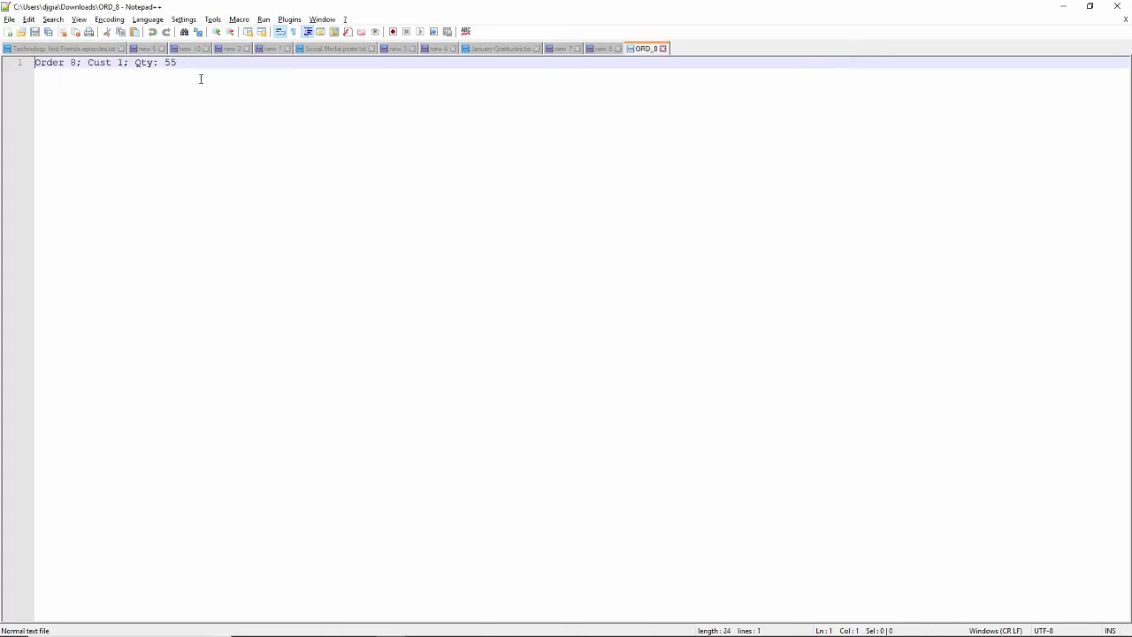
drag(203, 65, 2, 62)
click(352, 133)
key(alt+Tab)
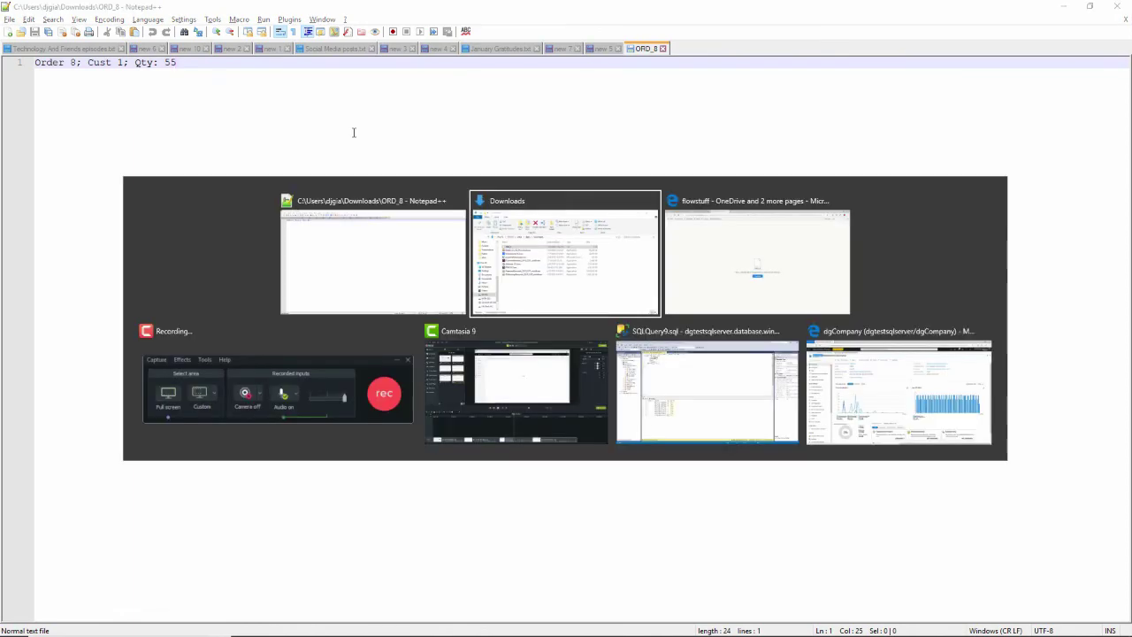
key(alt+Tab)
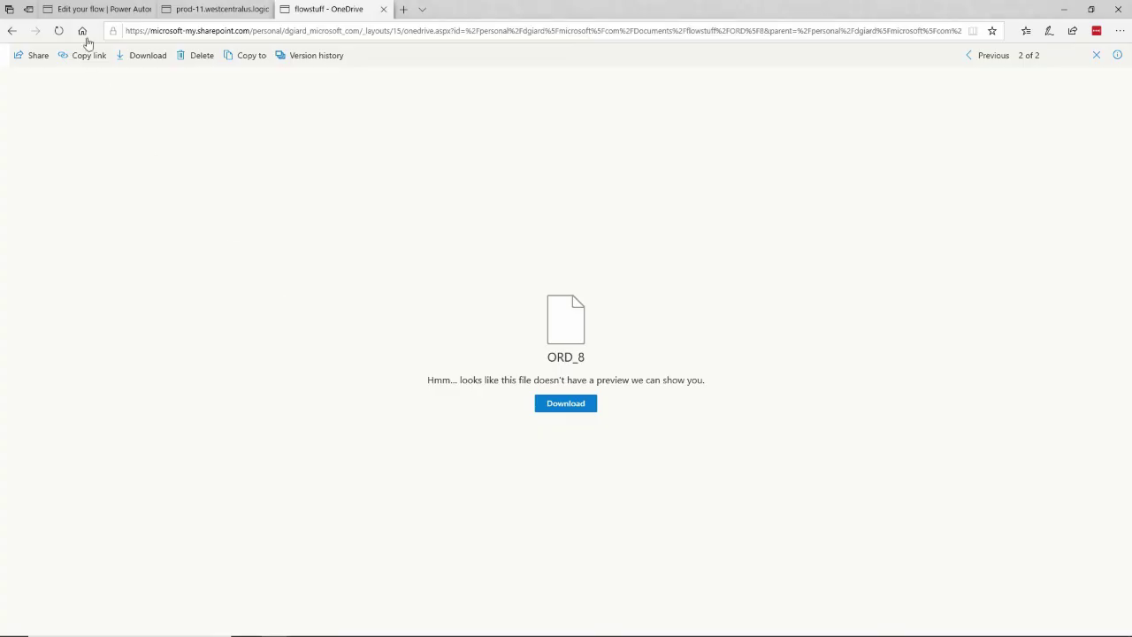
Switch back to the 'Edit your flow | Power Automate' tab with the three-step flow
click(95, 10)
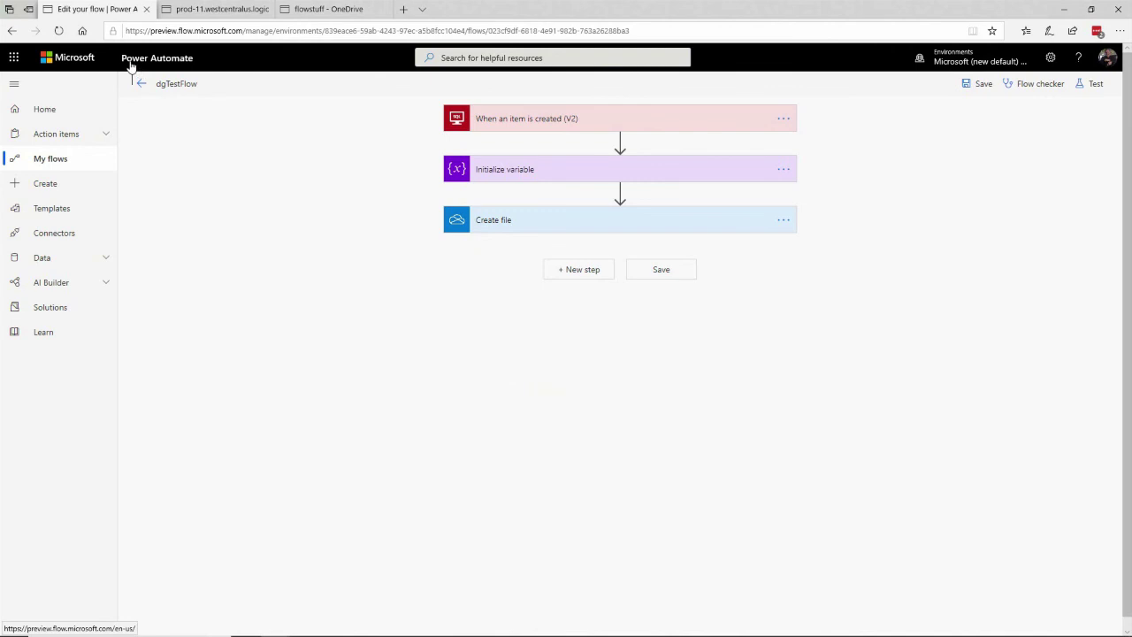